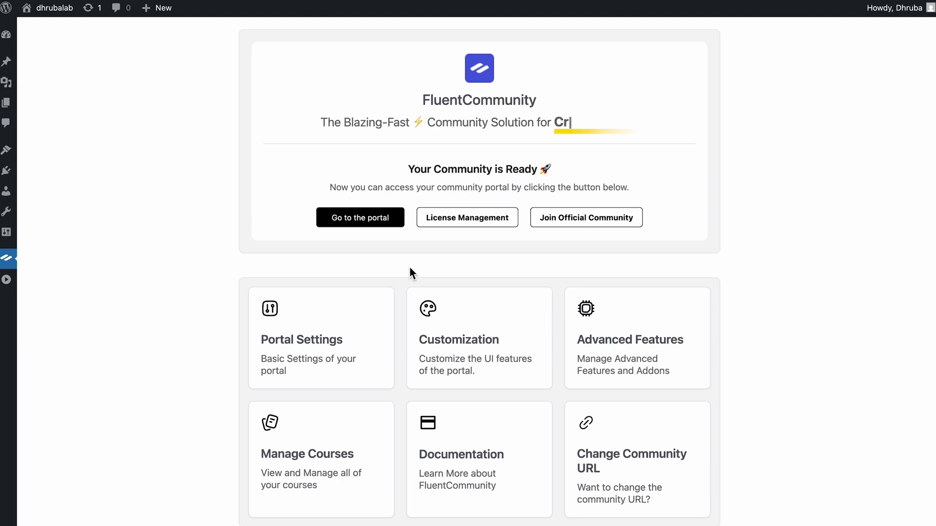
# - Tick Enable Course Module in Advanced Features' Course Module settings and save
pyautogui.click(602, 341)
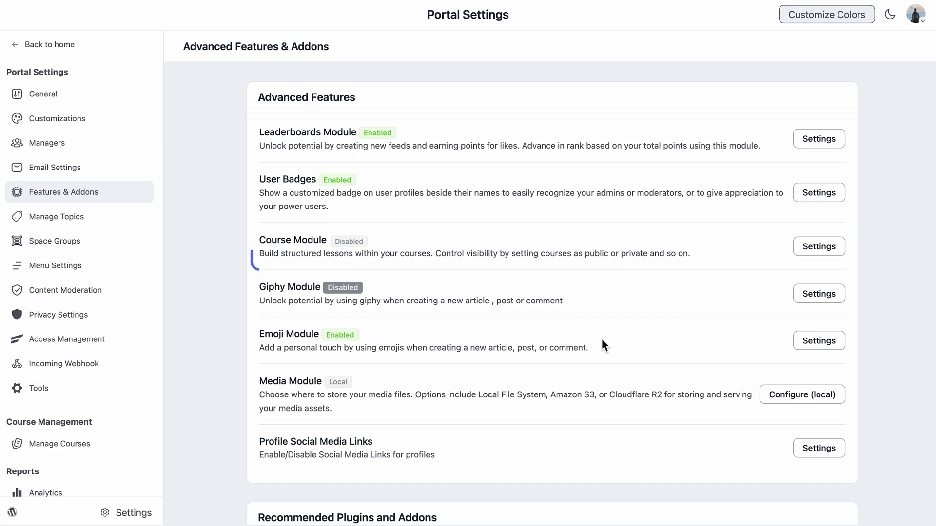
pyautogui.click(821, 246)
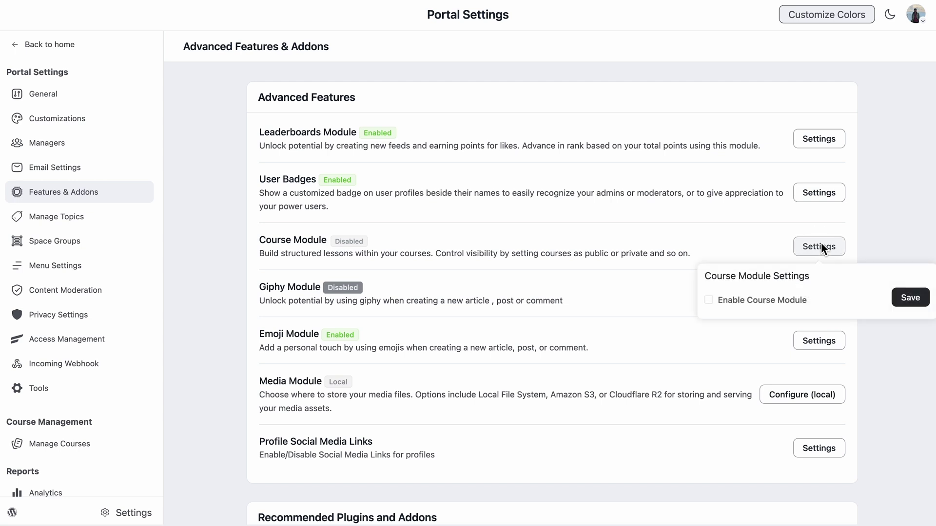
pyautogui.click(786, 299)
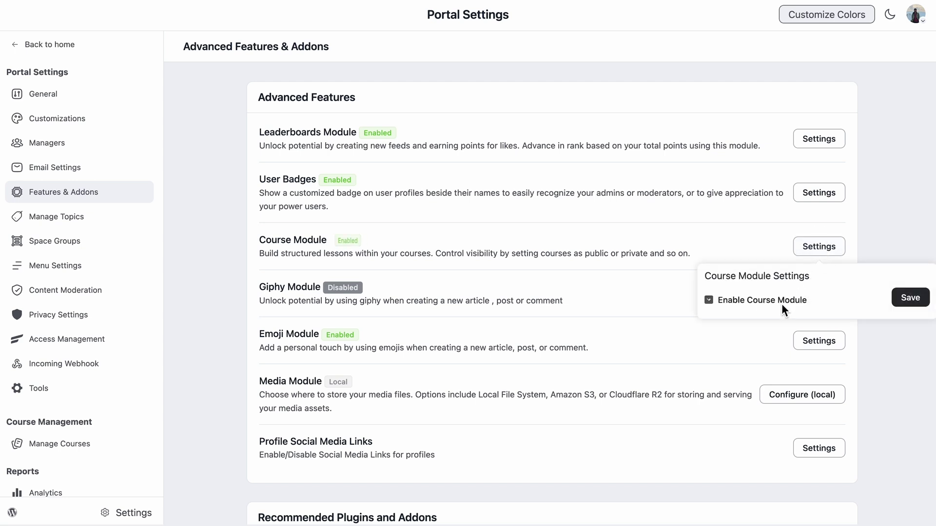
pyautogui.click(902, 298)
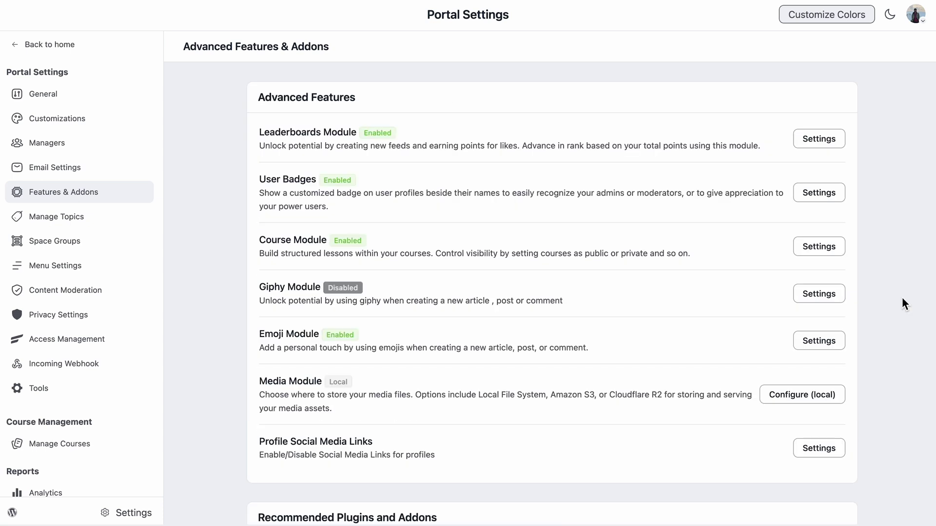
# - Return to the community home, go to Courses, and start a New Course
pyautogui.click(89, 48)
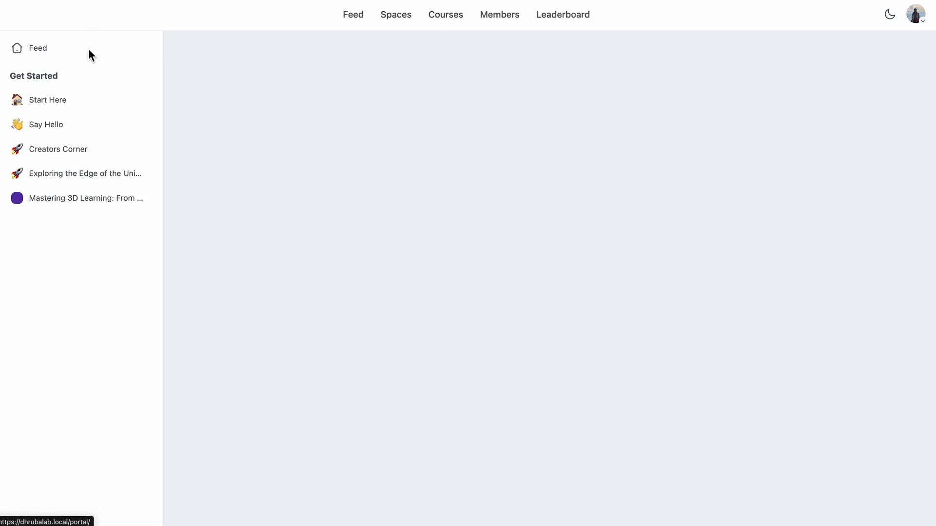
pyautogui.click(446, 17)
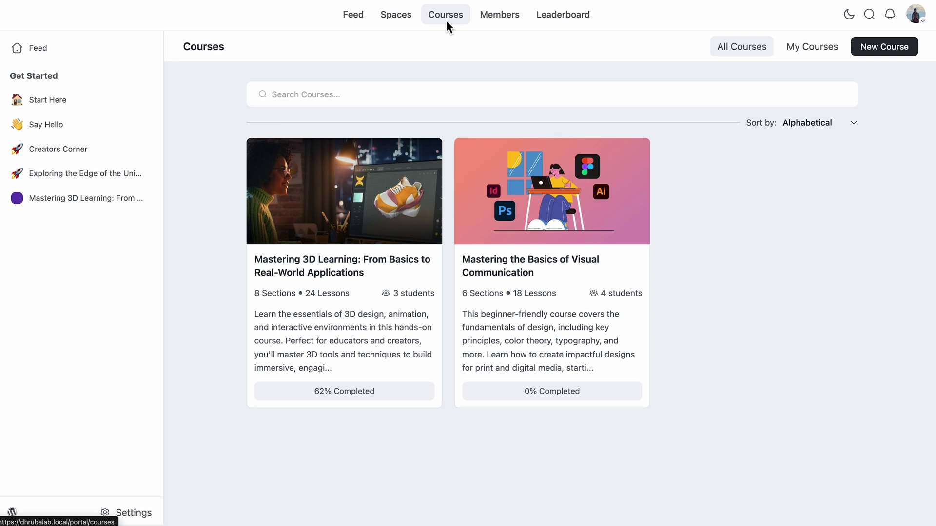
pyautogui.click(879, 44)
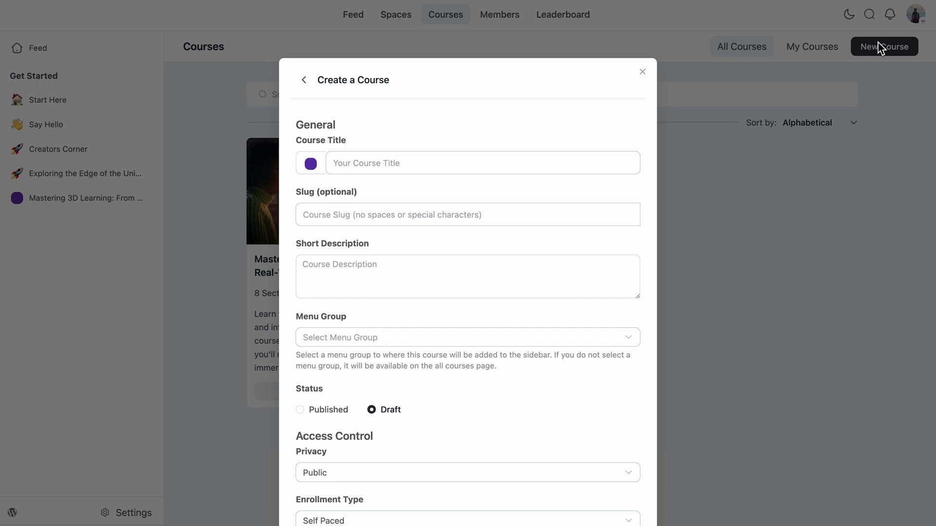
# - Enter title 'Digital Marketing', slug 'go-digital', paste the short description, and choose menu group Get Started
pyautogui.click(546, 166)
pyautogui.write('Digital Marketing')
pyautogui.click(448, 214)
pyautogui.write('go-digital')
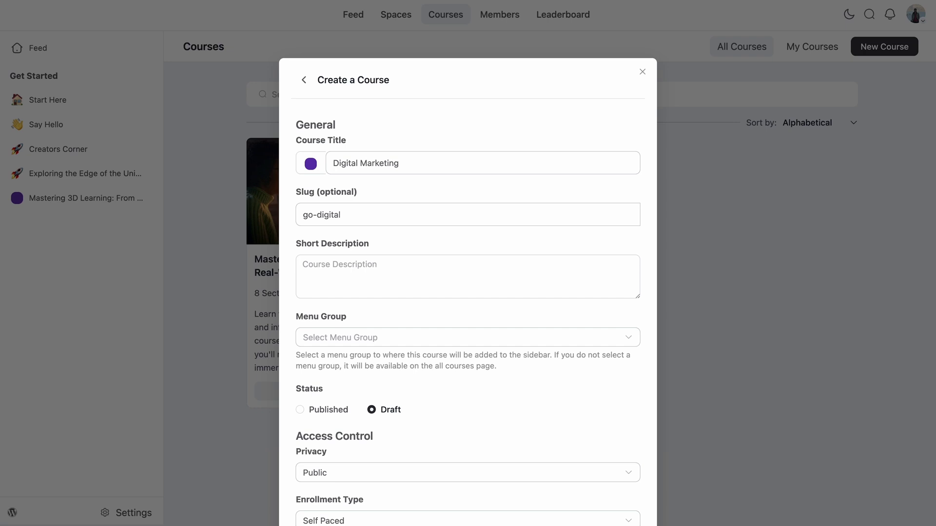
pyautogui.click(403, 268)
pyautogui.write('Learn the essentials of digital marketing, including SEO, social media, email campaigns, and online advertising. This course is designed to help you build real-world skills and grow your brand or business online.')
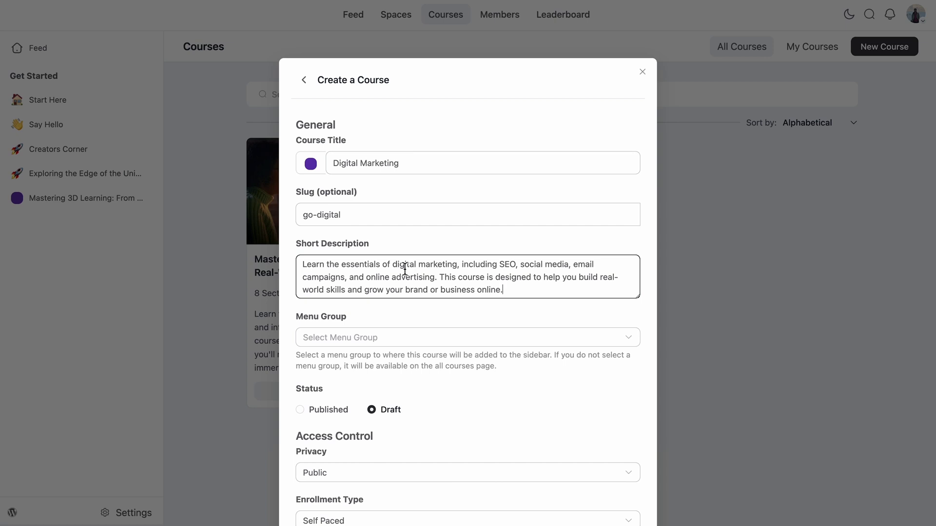
pyautogui.click(405, 334)
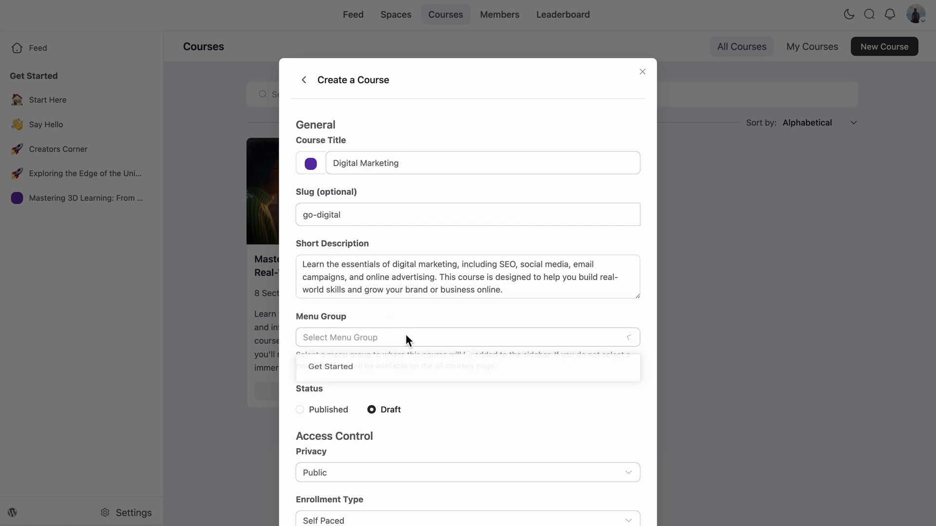
pyautogui.click(385, 370)
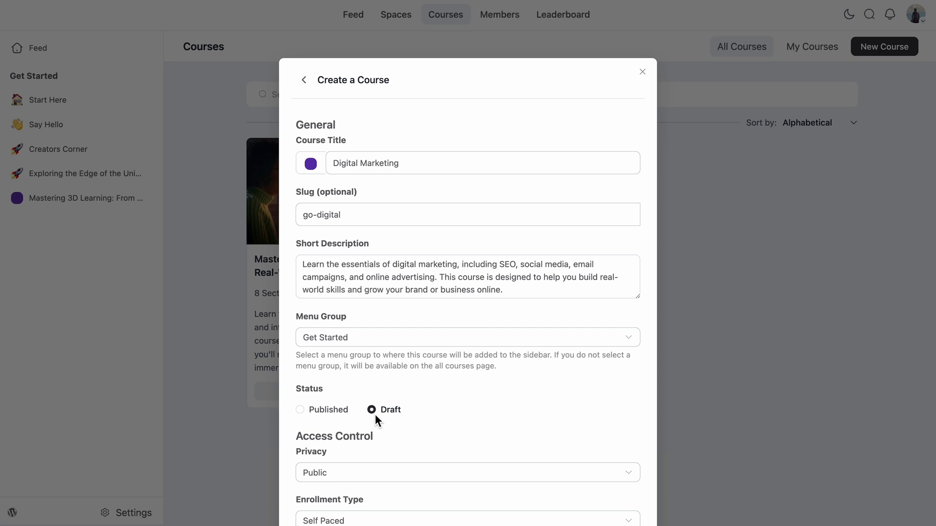
# - Set course privacy to Private with a Custom lock screen, and highlight Self Paced enrollment
pyautogui.scroll(-3, 375, 415)
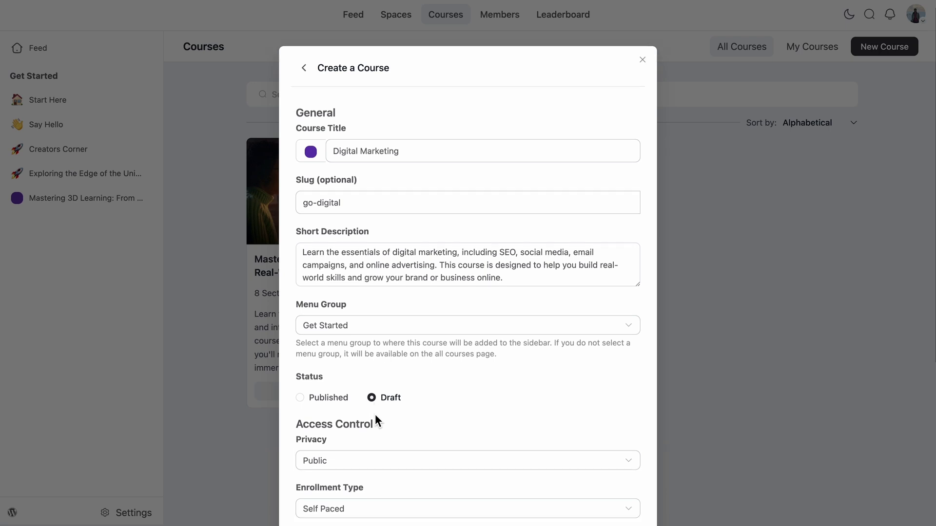
pyautogui.click(385, 340)
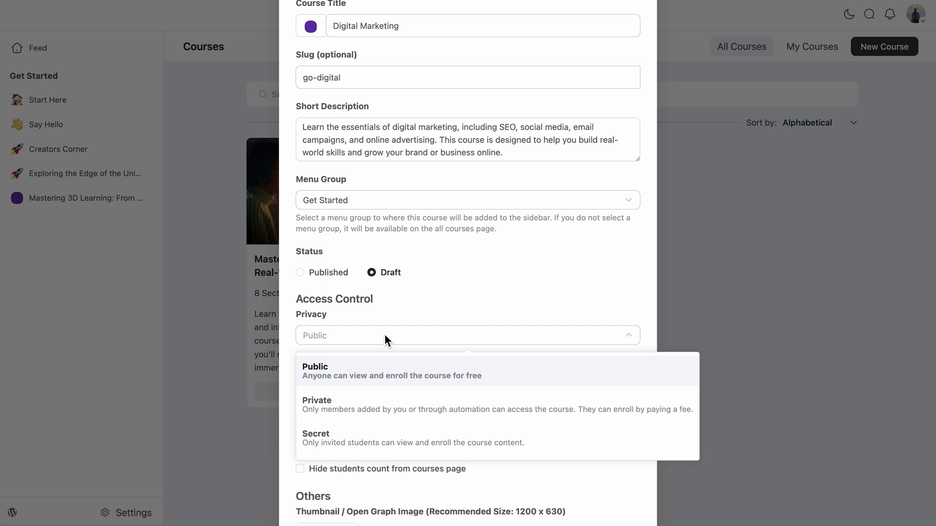
pyautogui.click(358, 408)
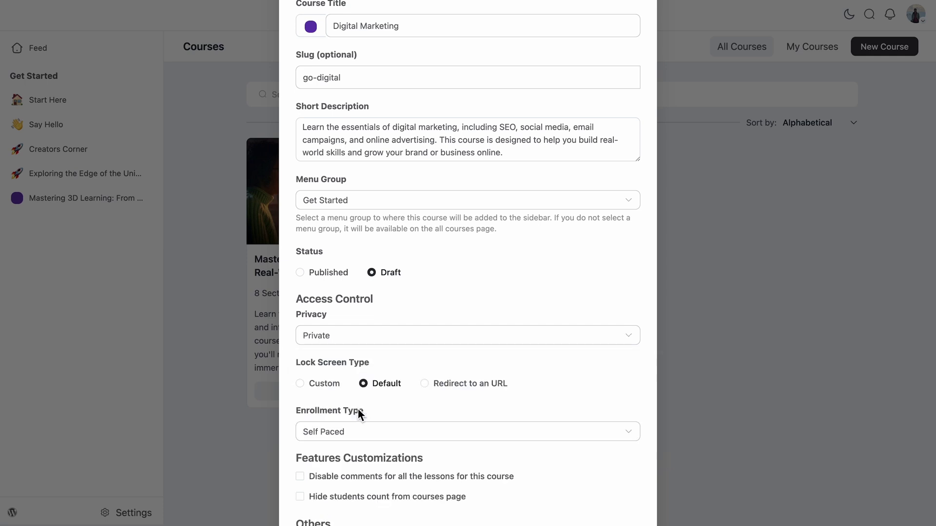
pyautogui.click(301, 384)
pyautogui.scroll(-3, 300, 386)
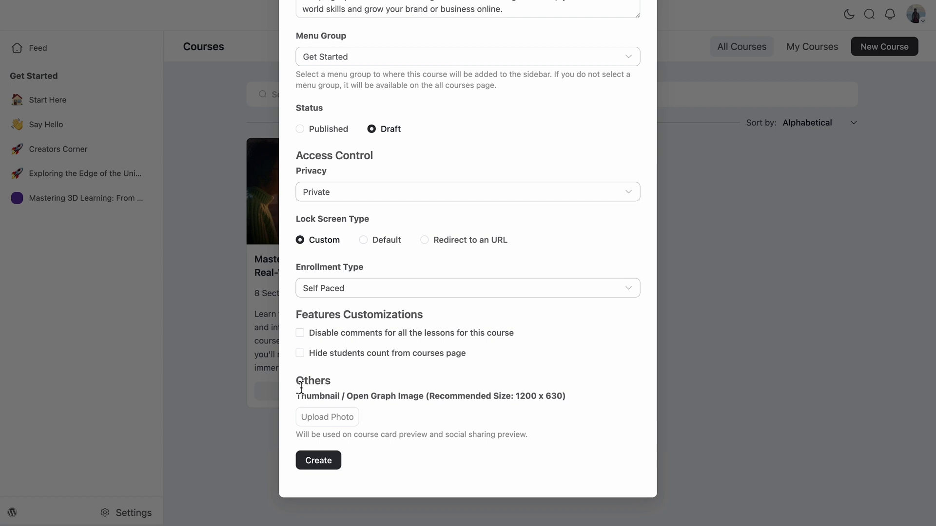
pyautogui.click(400, 292)
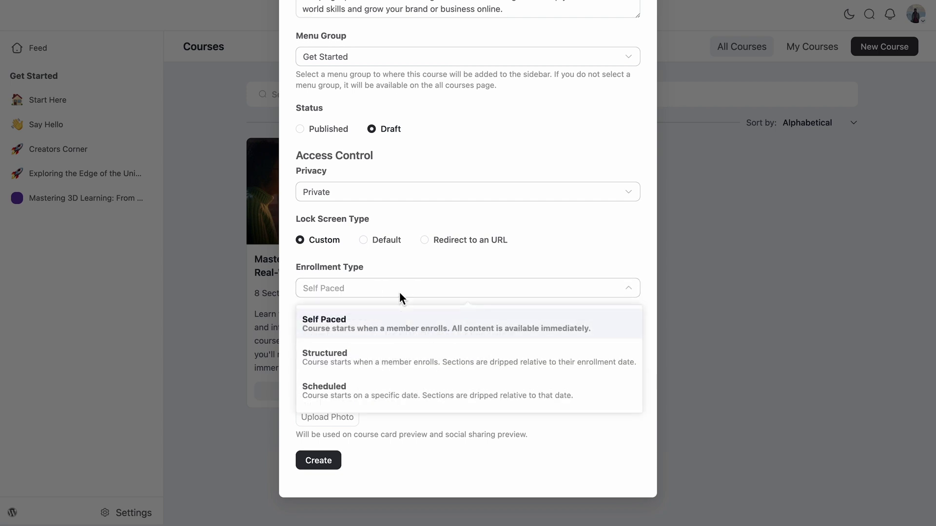
pyautogui.press('Down')
# - Keep Self Paced enrollment, hide the students count, and upload the digital marketing thumbnail image
pyautogui.click(333, 325)
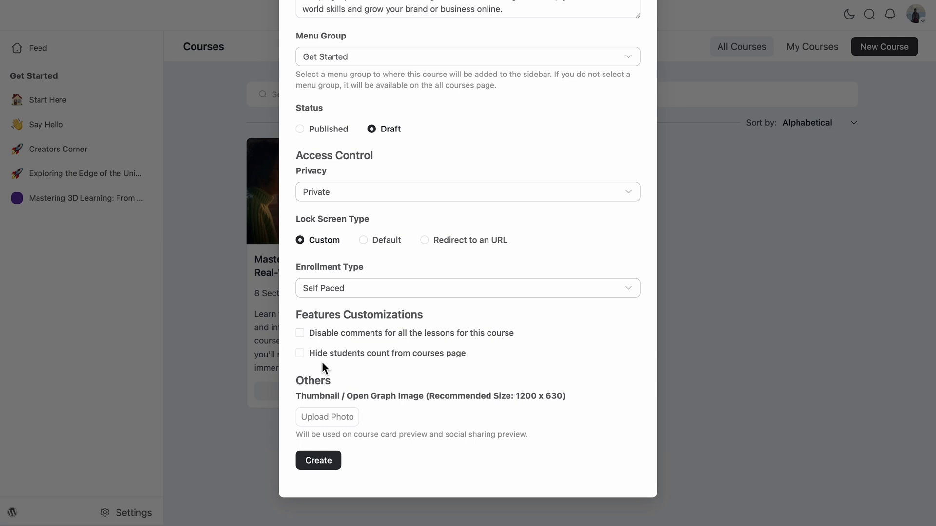
pyautogui.click(302, 357)
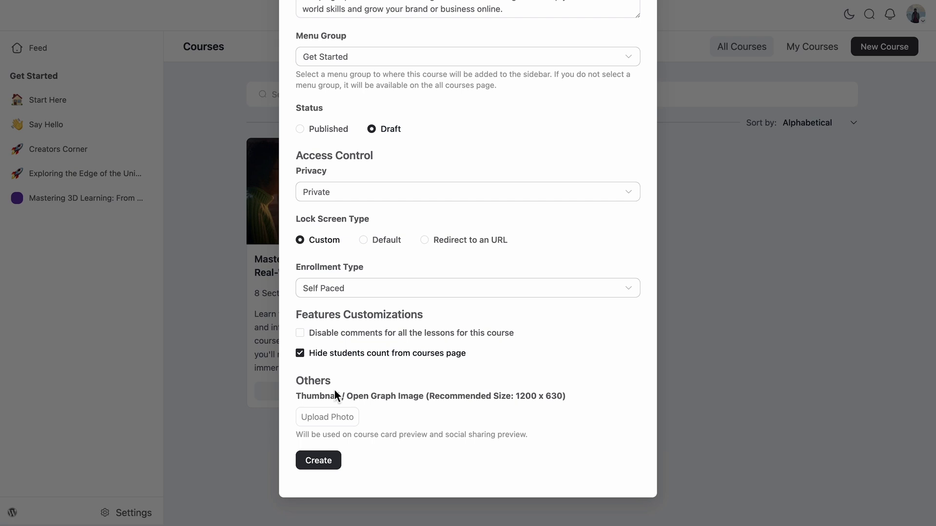
pyautogui.click(313, 422)
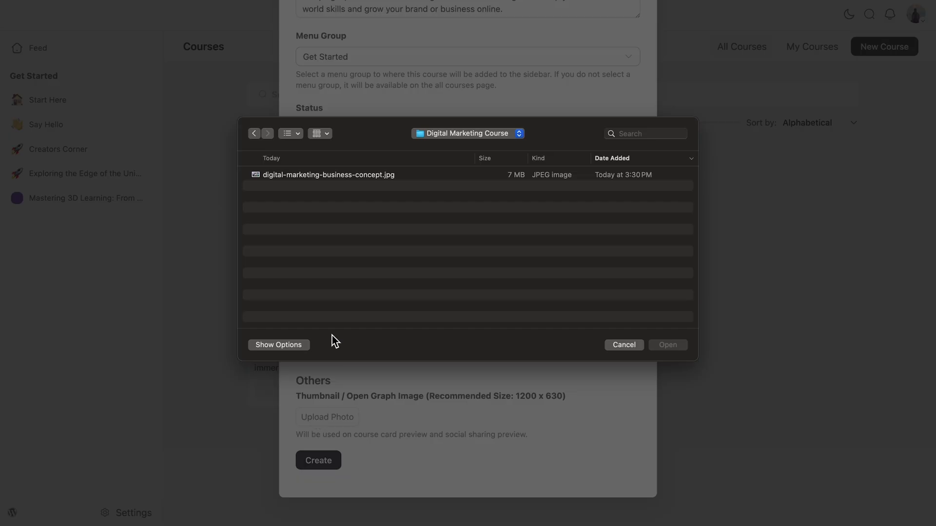
pyautogui.click(351, 180)
pyautogui.click(669, 346)
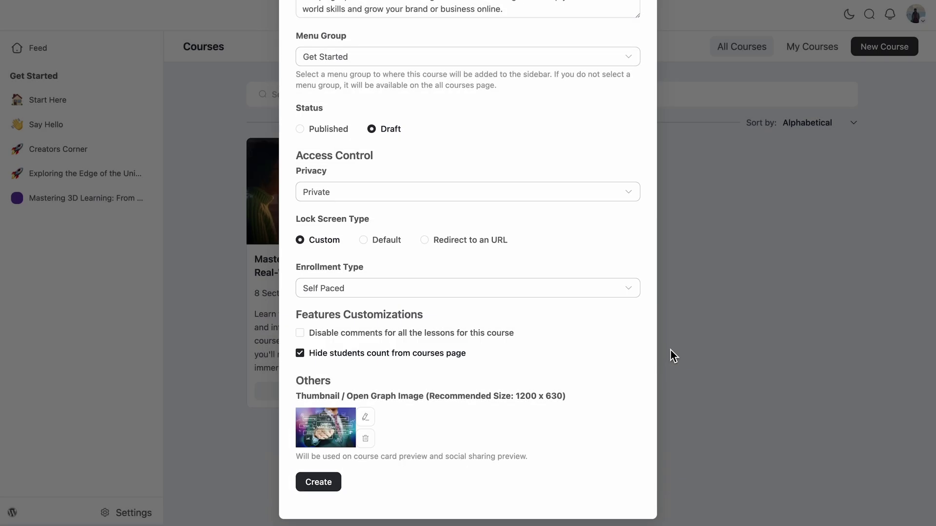
# - Create the Digital Marketing course
pyautogui.scroll(6, 672, 355)
pyautogui.scroll(-6, 668, 348)
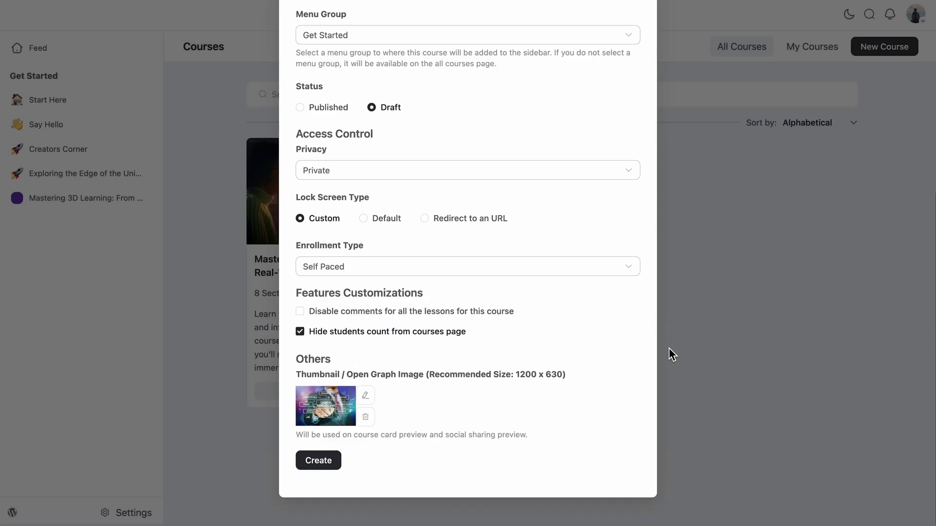
pyautogui.click(318, 462)
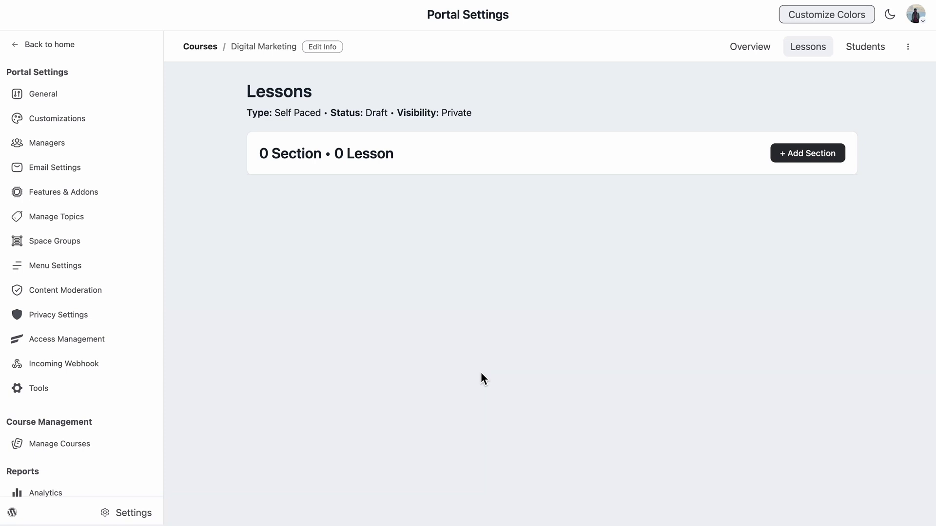
# - Add and save a section titled 'Introduction to Digital Marketing'
pyautogui.click(795, 155)
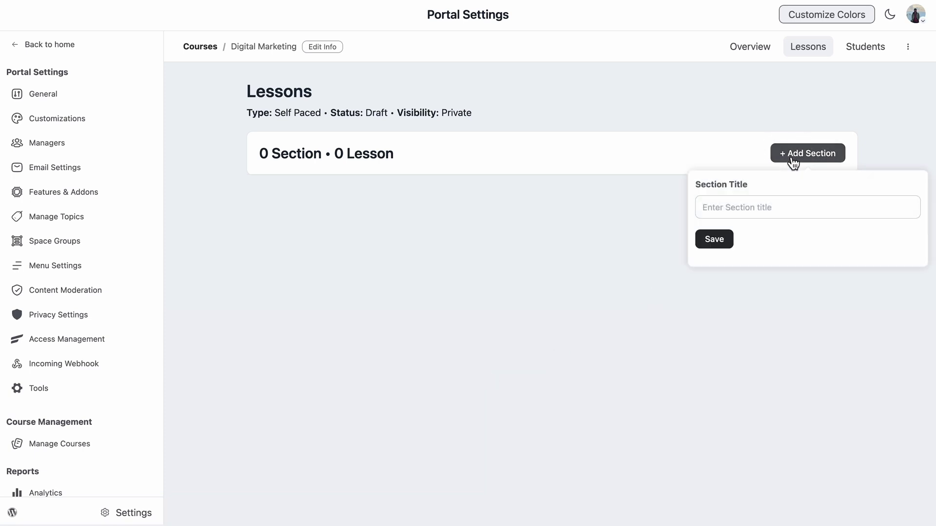
pyautogui.click(775, 205)
pyautogui.write('Introduction to Dig')
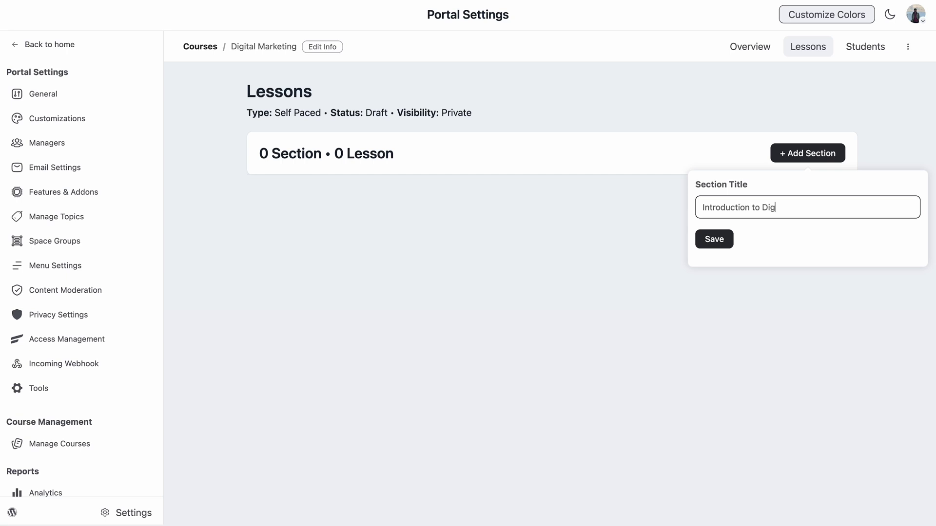
pyautogui.write('ital Marketing')
pyautogui.click(717, 241)
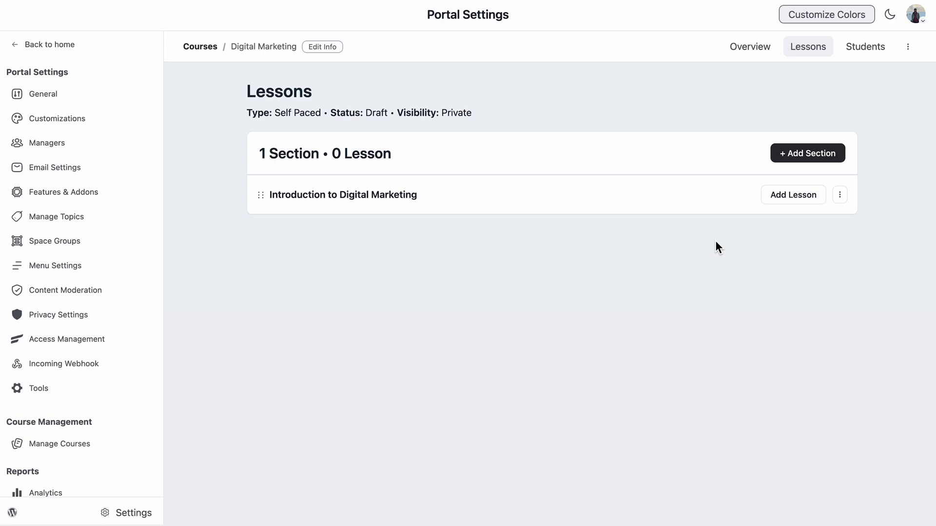
# - Add the lesson 'What is Digital Marketing?' to the Introduction section and open its editor
pyautogui.click(794, 197)
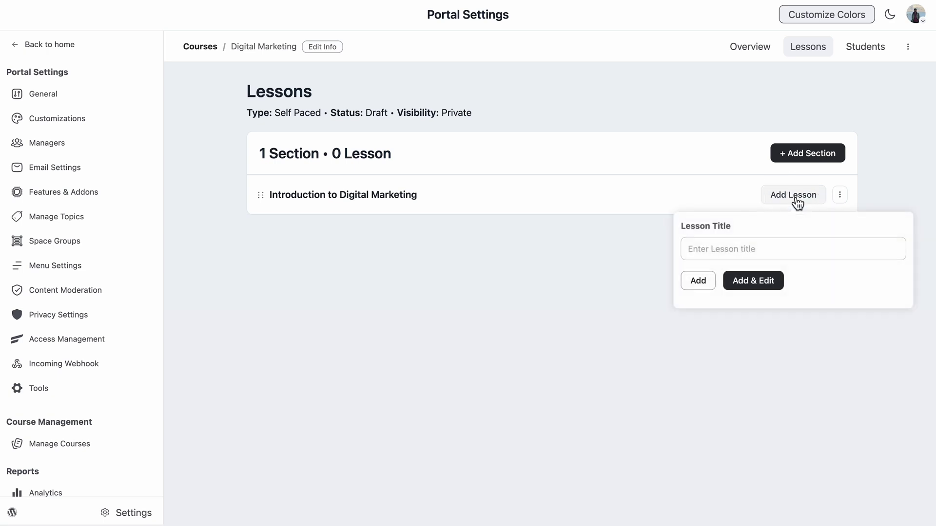
pyautogui.click(761, 249)
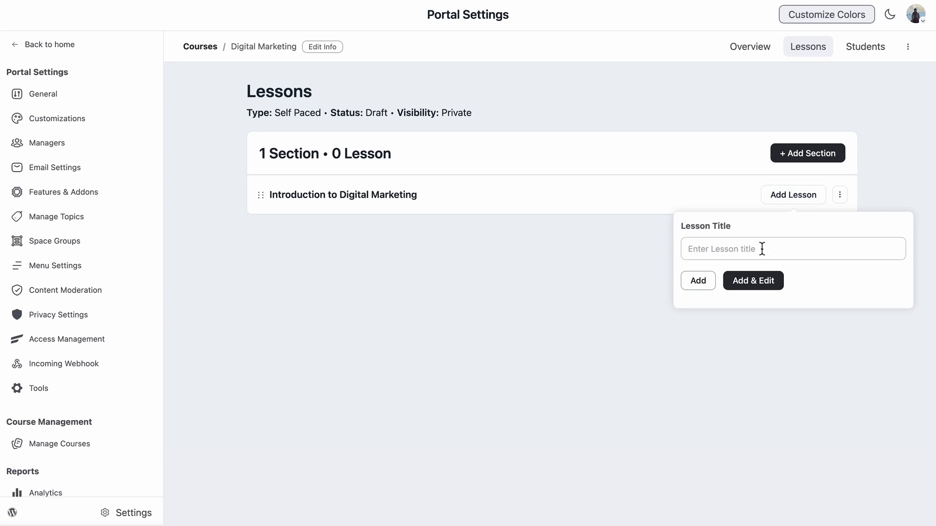
pyautogui.write('What is Digital Marketing?')
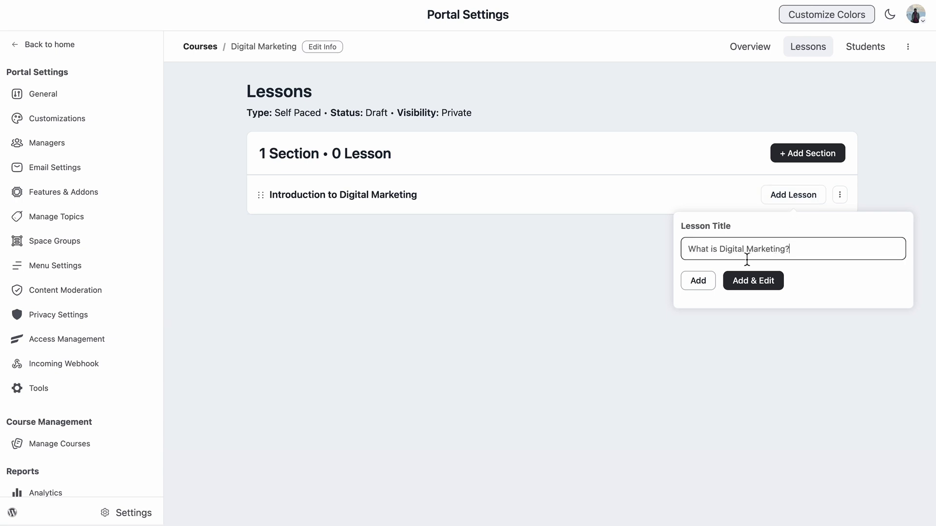
pyautogui.click(741, 280)
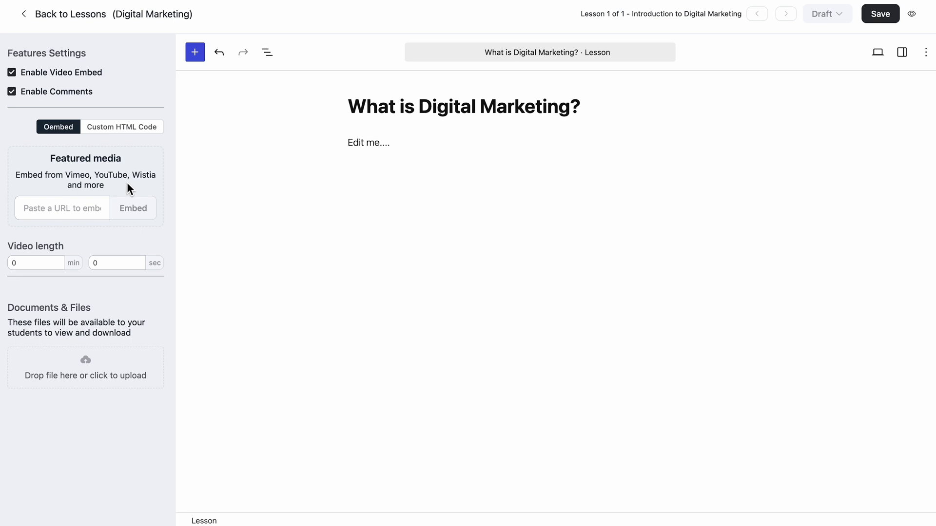
# - Clear the placeholder 'Edit me' text from the lesson body
pyautogui.tripleClick(403, 141)
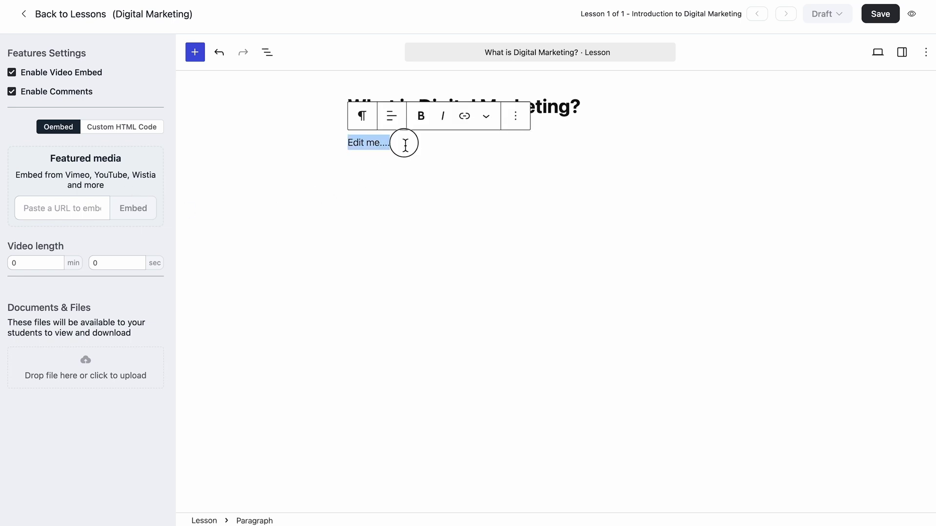
pyautogui.press('BackSpace')
pyautogui.write('/')
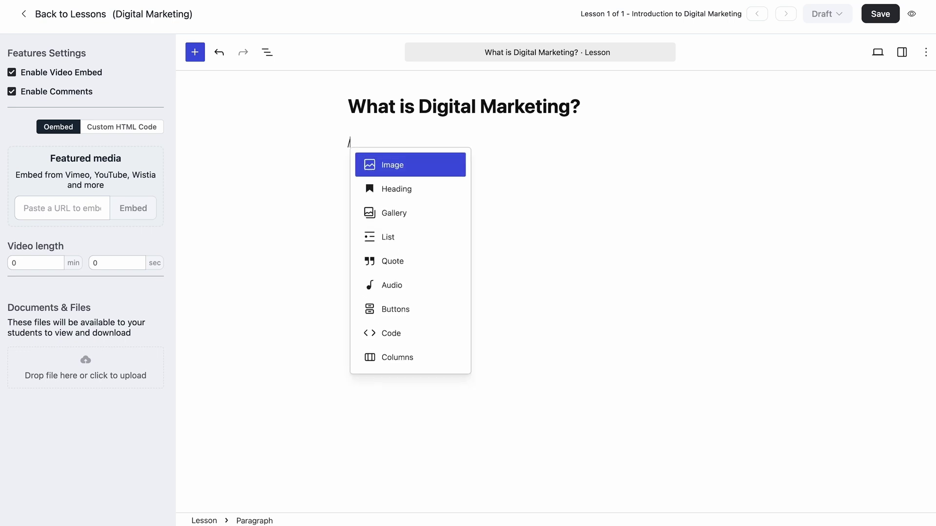
pyautogui.press('BackSpace')
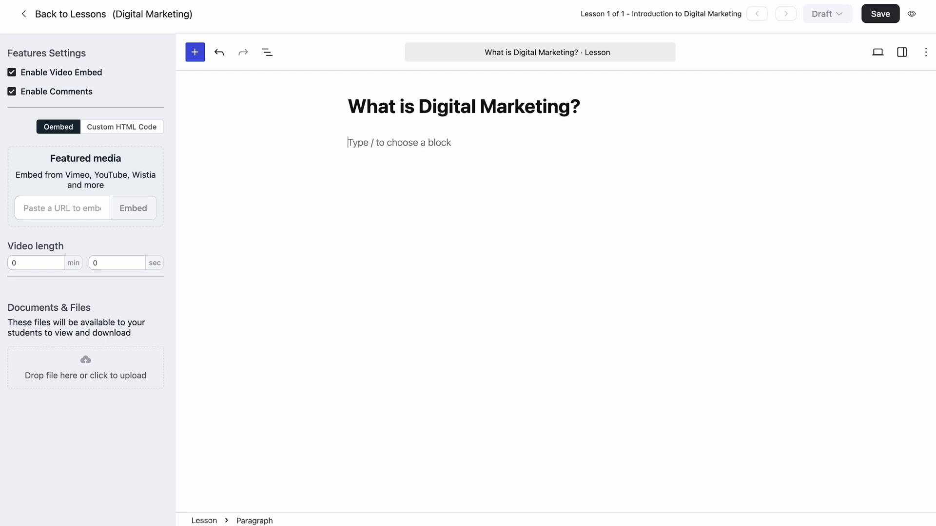
# - Browse the block library's blocks, patterns and media, then close it
pyautogui.click(200, 55)
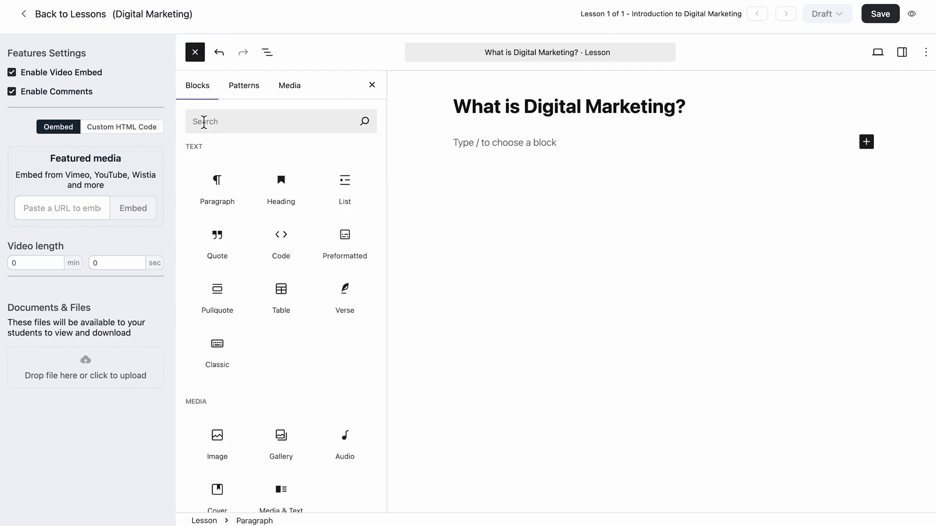
pyautogui.scroll(-15, 315, 352)
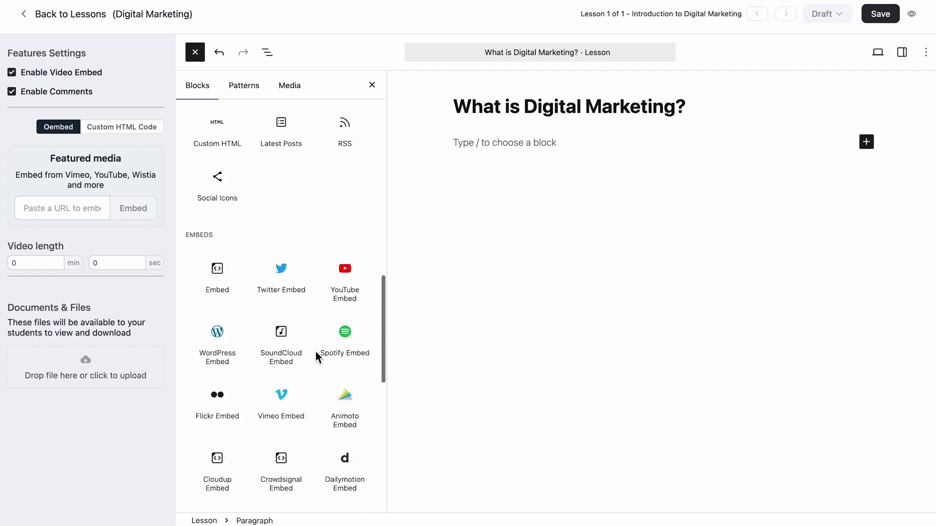
pyautogui.scroll(-5, 316, 357)
pyautogui.scroll(8, 315, 357)
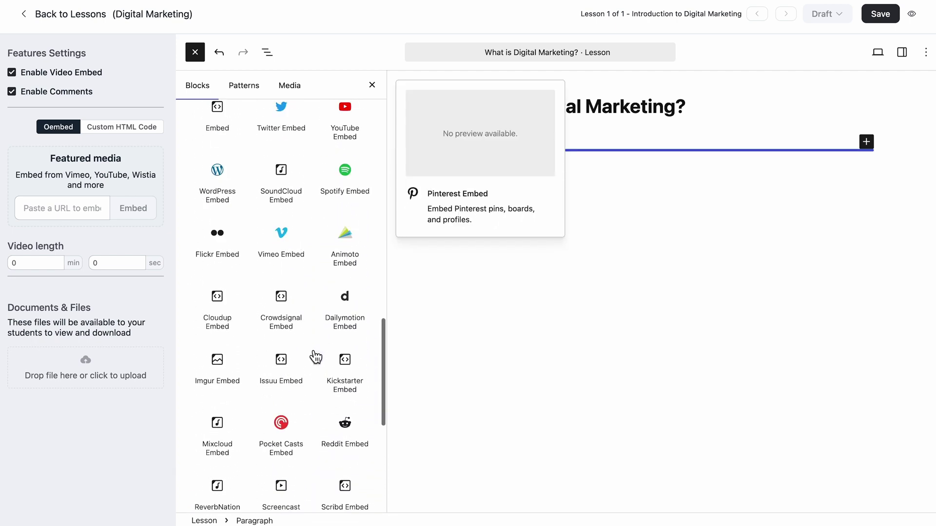
pyautogui.scroll(10, 316, 357)
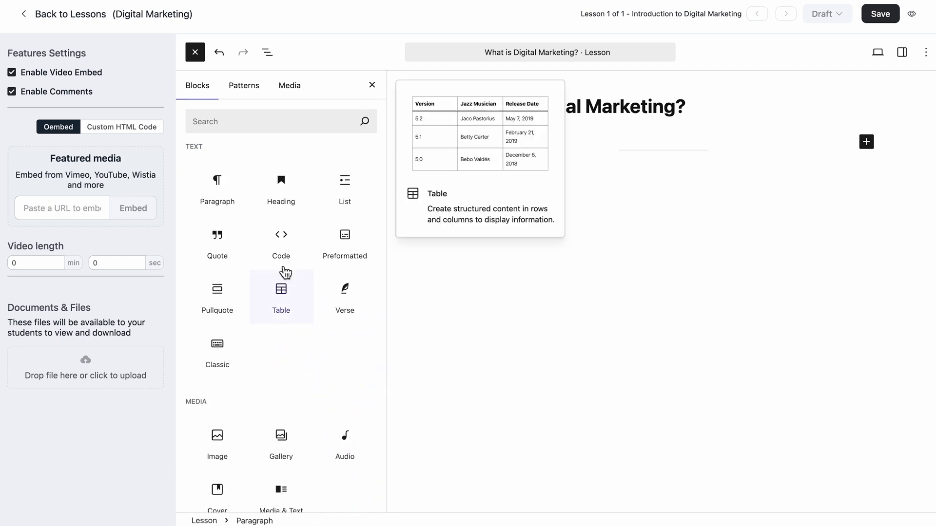
pyautogui.click(253, 98)
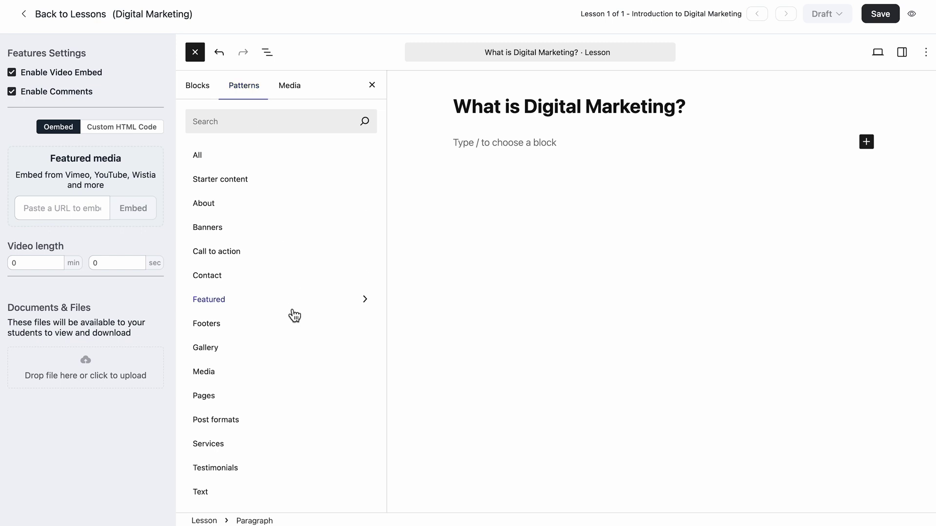
pyautogui.scroll(-2, 294, 315)
pyautogui.scroll(2, 294, 316)
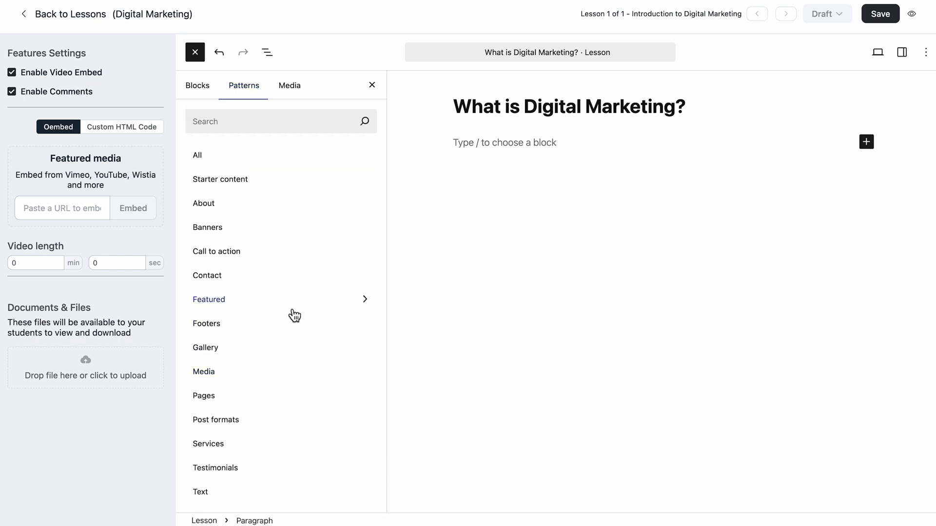
pyautogui.click(290, 99)
pyautogui.click(205, 93)
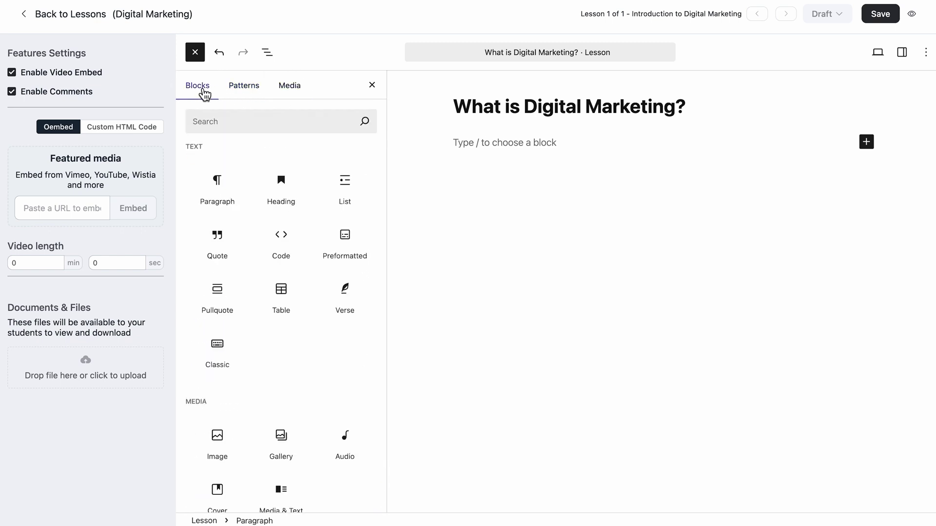
pyautogui.click(373, 86)
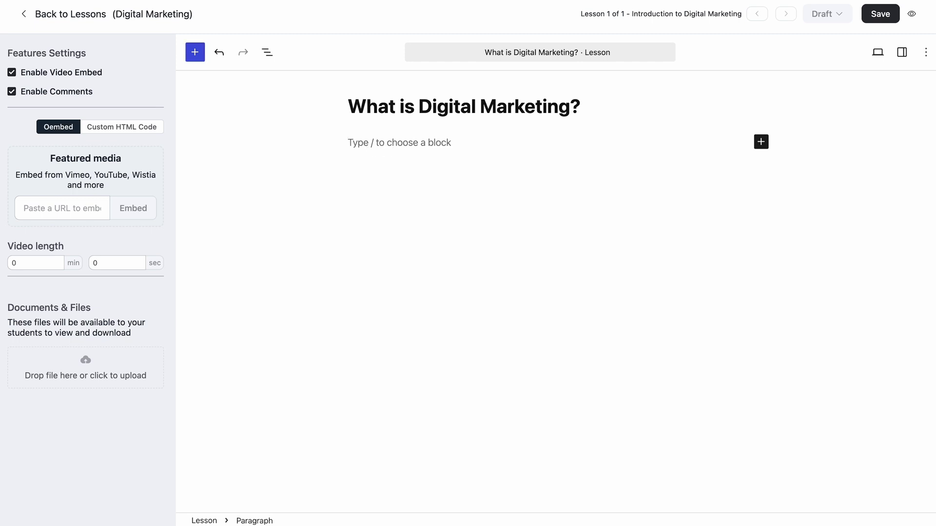
# - Add a 'Definition' heading followed by the pasted definition paragraph
pyautogui.write('/')
pyautogui.press('Return')
pyautogui.write('Definition')
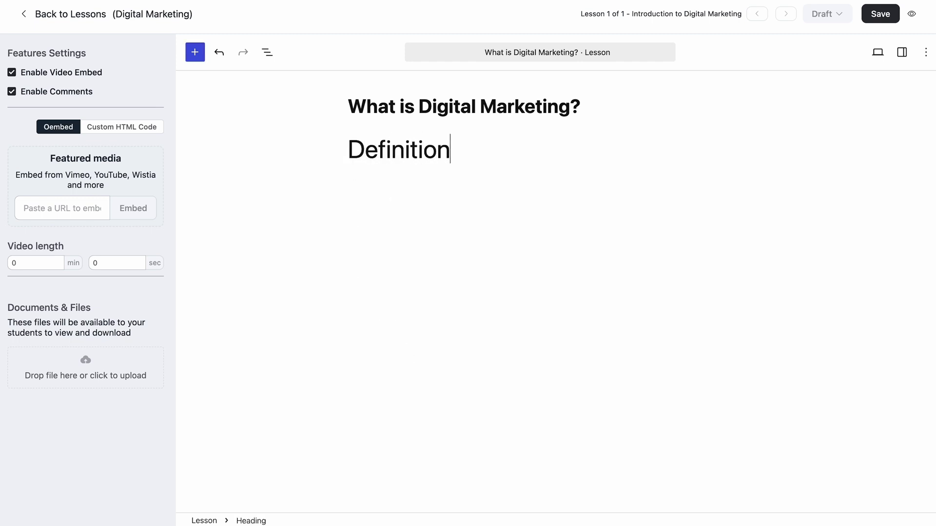
pyautogui.press('Return')
pyautogui.write('Digital marketing refers to all marketing efforts that use the internet or electronic devices. Businesses leverage digital channels such as search engines, social media, email, and websites to connect with current and prospective customers.')
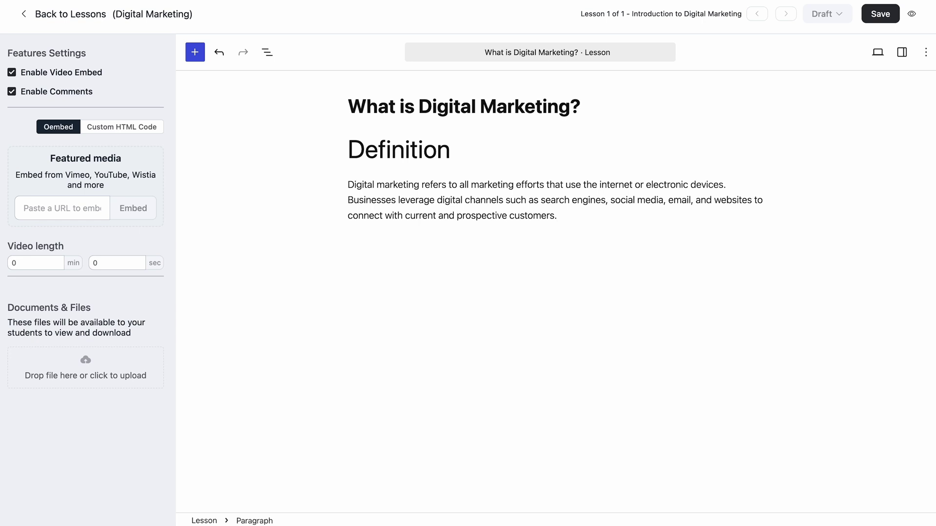
# - Embed the YouTube video 'Digital Marketing In 5 Minutes' below the definition paragraph
pyautogui.press('Return')
pyautogui.write('/you')
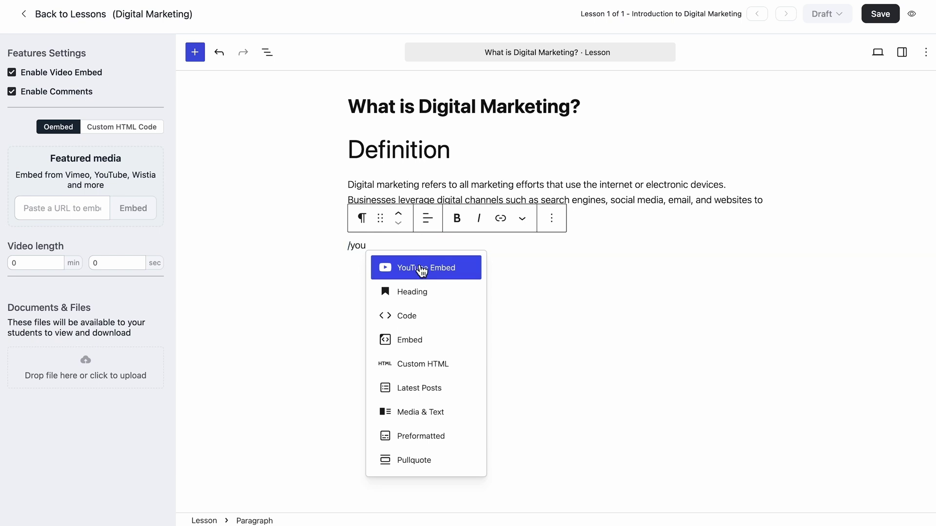
pyautogui.click(422, 271)
pyautogui.write('https://youtu.be/bixR-KIJKYM?si=gHjCFqjPFLvdaYJo')
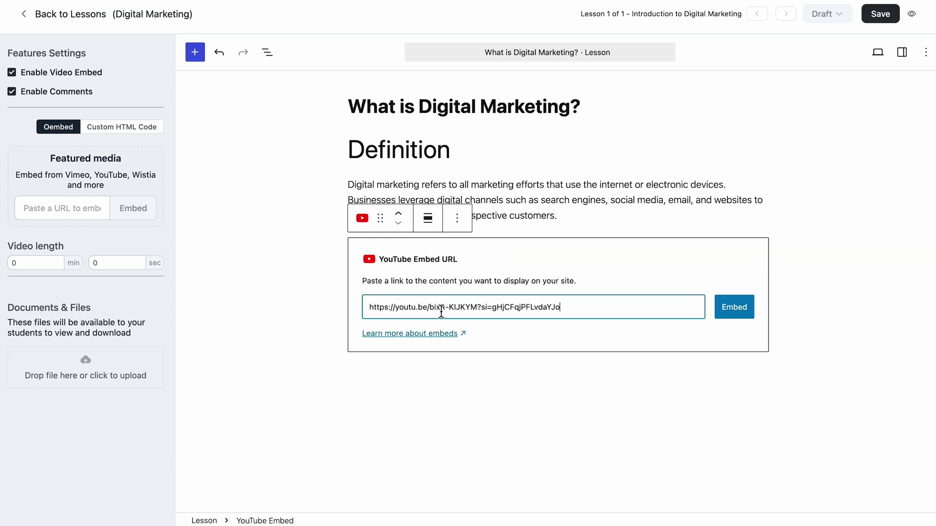
pyautogui.click(735, 308)
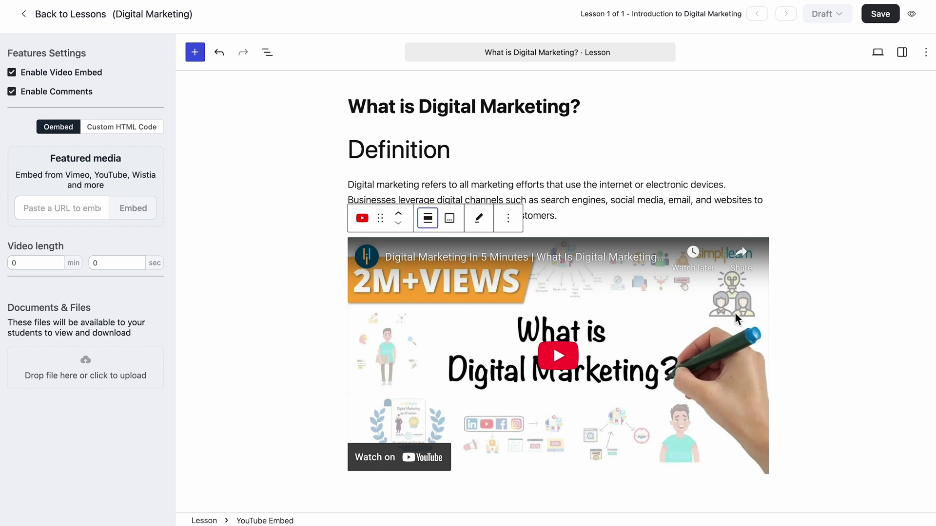
# - Try full-width alignment on the video, revert to default width, and save the lesson
pyautogui.click(436, 224)
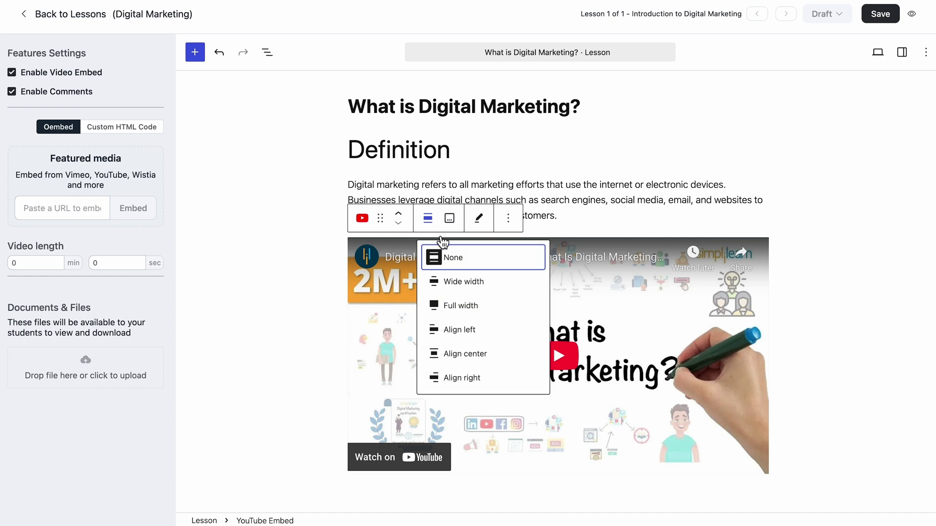
pyautogui.click(455, 305)
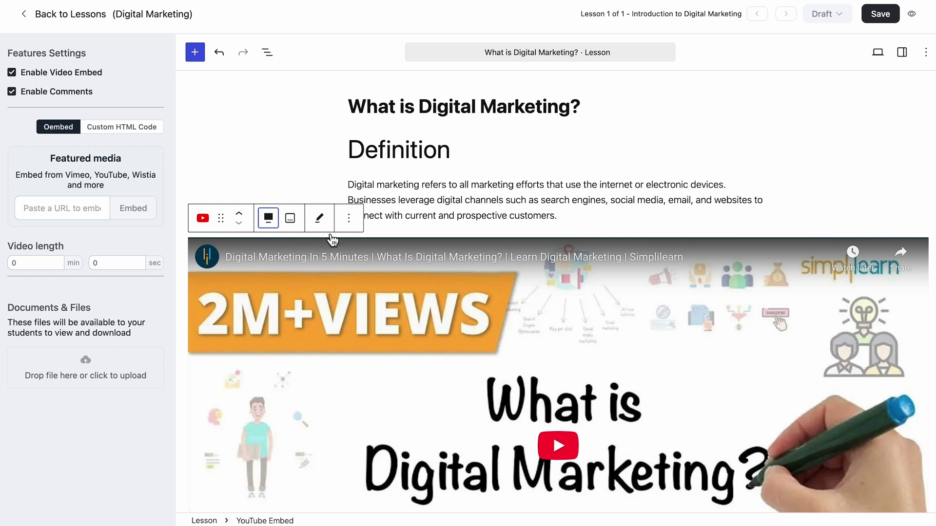
pyautogui.click(268, 218)
pyautogui.click(303, 267)
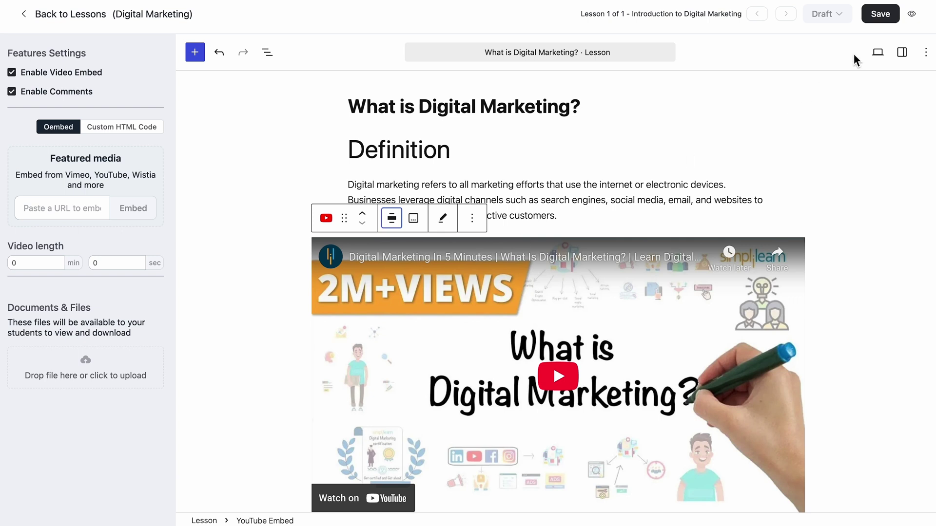
pyautogui.click(880, 15)
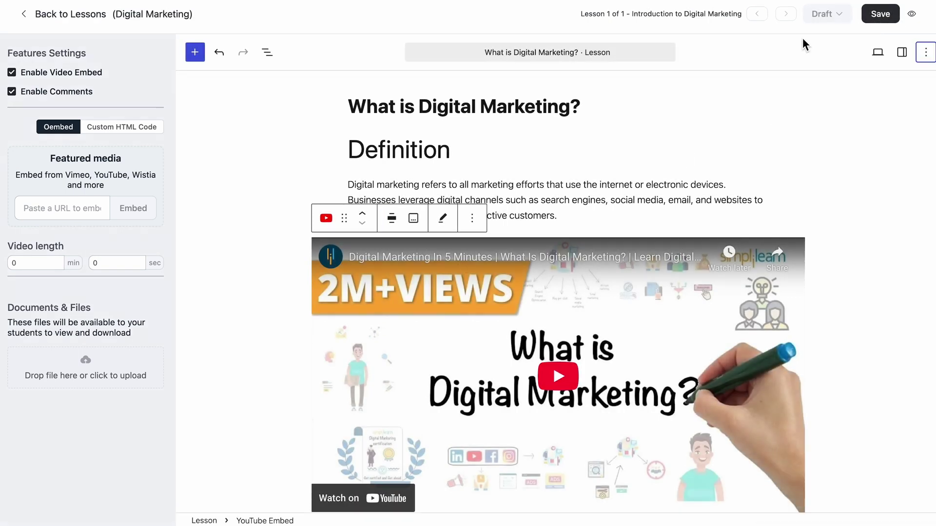
# - From the lessons list, add 'Why is Digital Marketing Important' to the Introduction section and open it
pyautogui.click(51, 17)
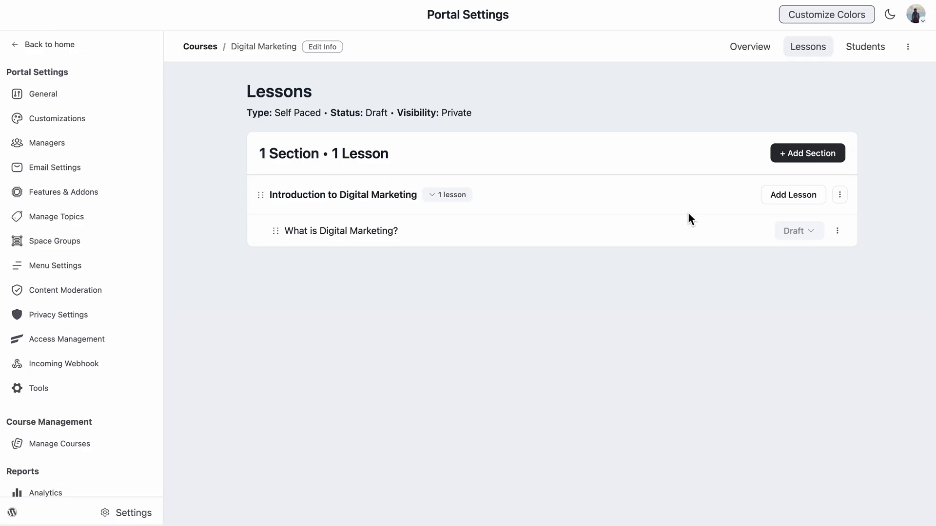
pyautogui.click(798, 210)
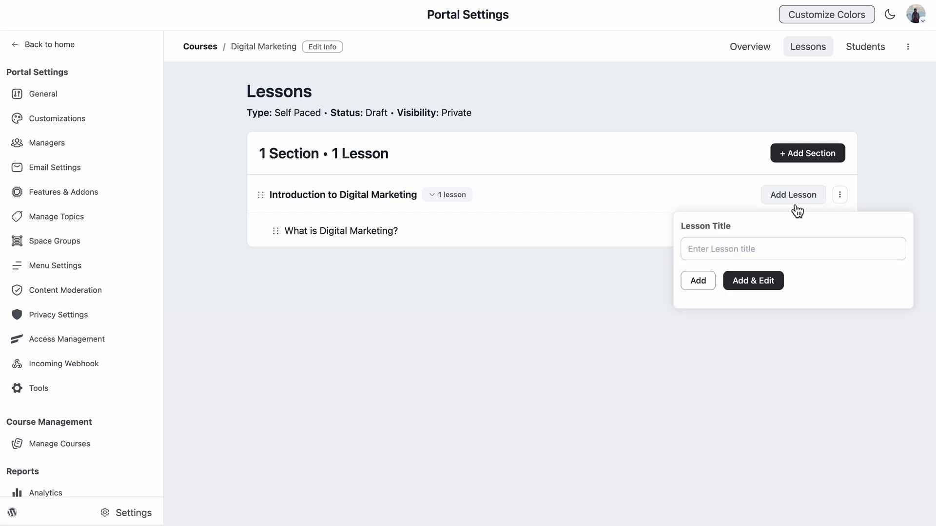
pyautogui.click(773, 245)
pyautogui.write('Why is Digital')
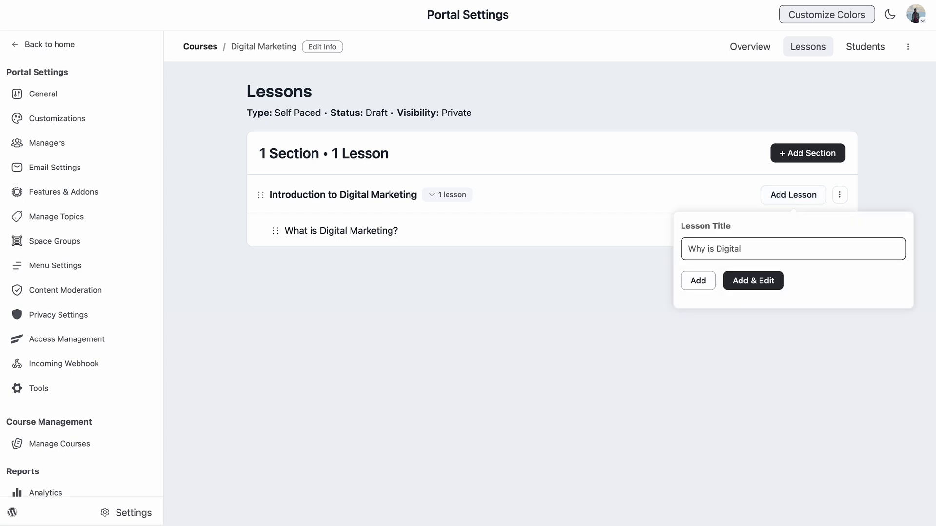
pyautogui.write(' Marketing Important')
pyautogui.click(745, 278)
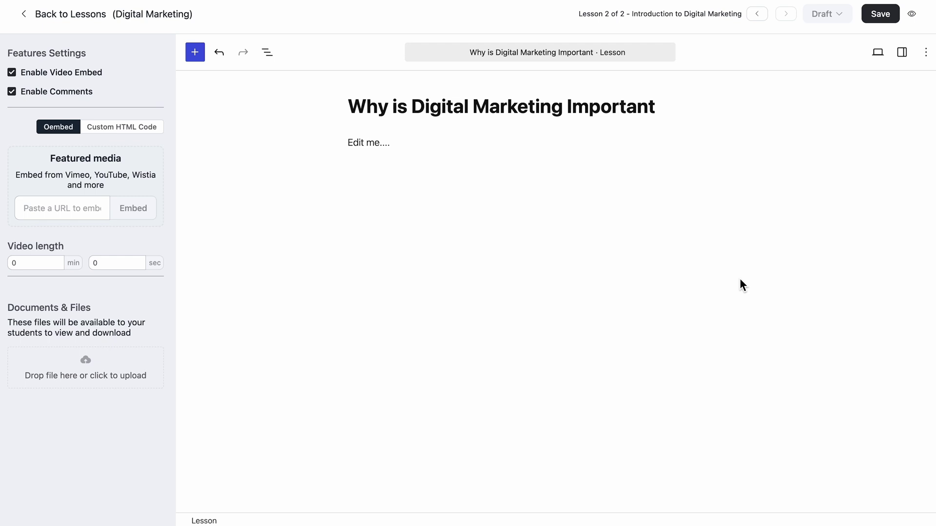
# - Insert a List block and paste the six digital marketing benefits, ending with 'Offers measurable ROI'
pyautogui.click(202, 61)
pyautogui.click(243, 119)
pyautogui.write('list')
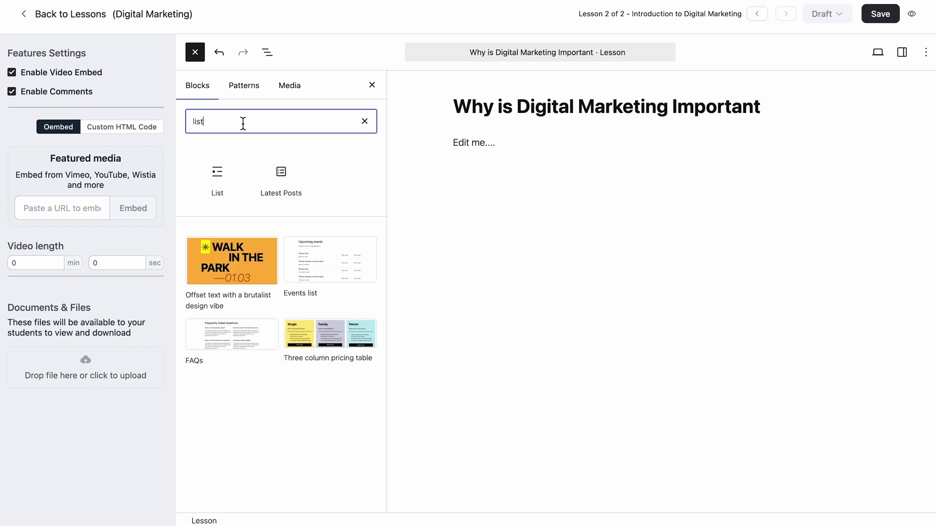
pyautogui.click(221, 190)
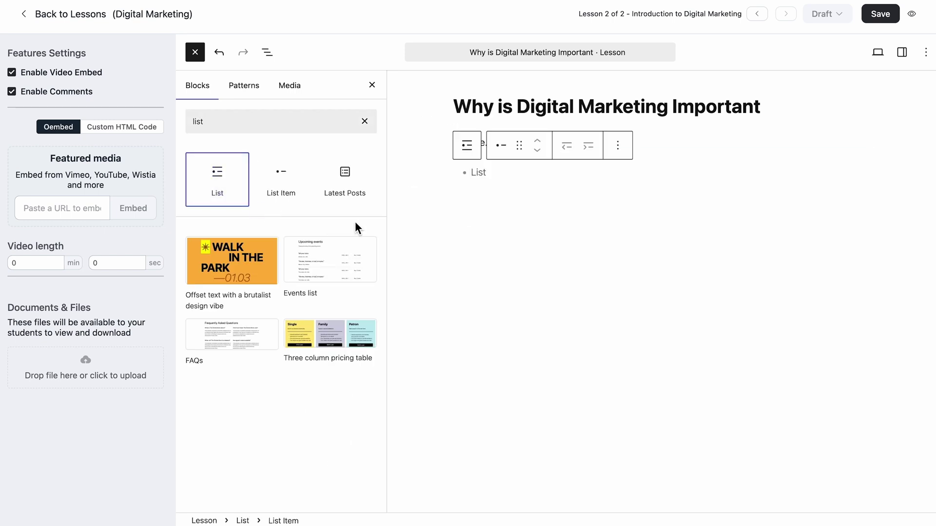
pyautogui.click(479, 174)
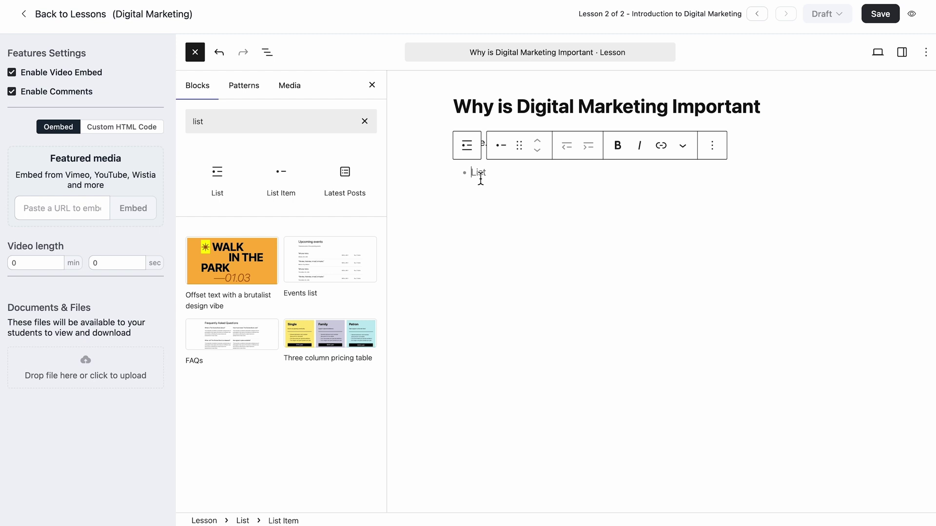
pyautogui.write('Cost-effective for businesses of all sizes Enables precise audience targeting Real-time performance tracking Greater engagement and customer interaction Accessible on mobile and desktop platforms Offers measurable ROI')
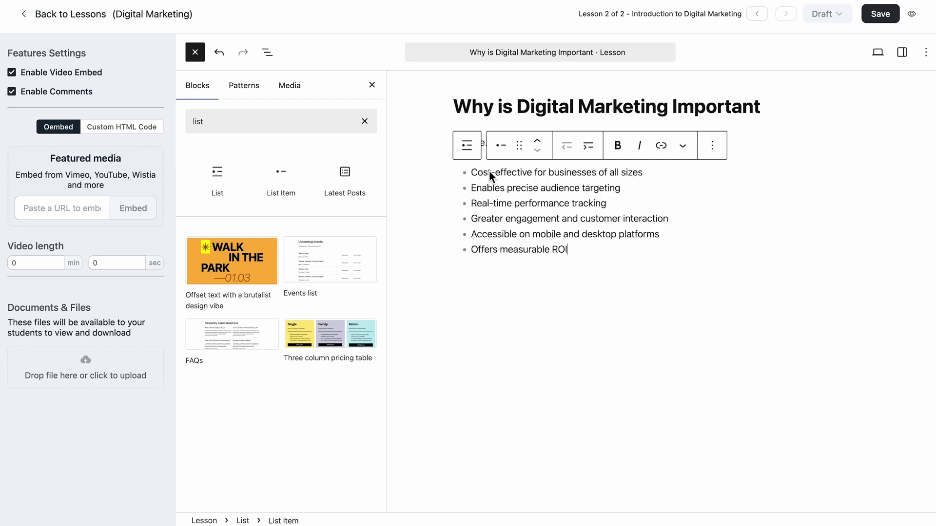
# - Move the ROI bullet up and back, then indent and outdent it, leaving it last
pyautogui.click(542, 142)
pyautogui.click(539, 148)
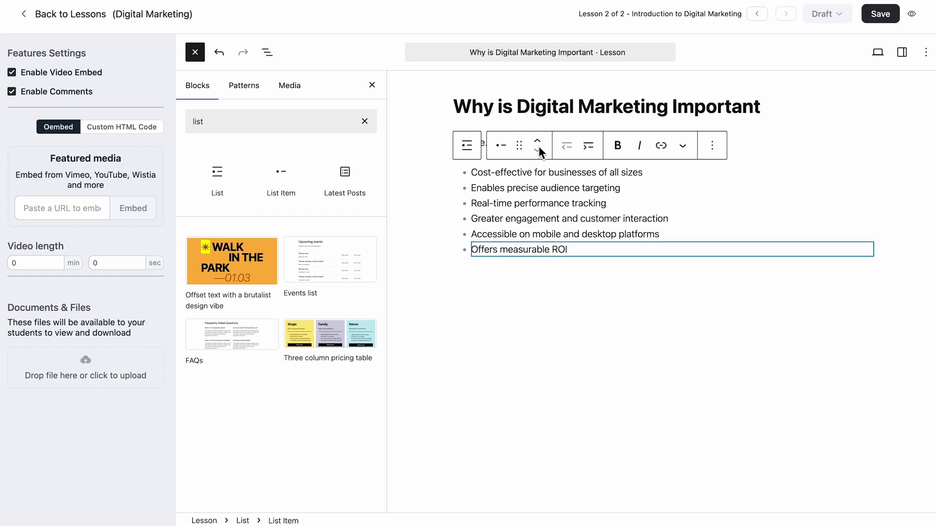
pyautogui.click(597, 153)
pyautogui.click(568, 148)
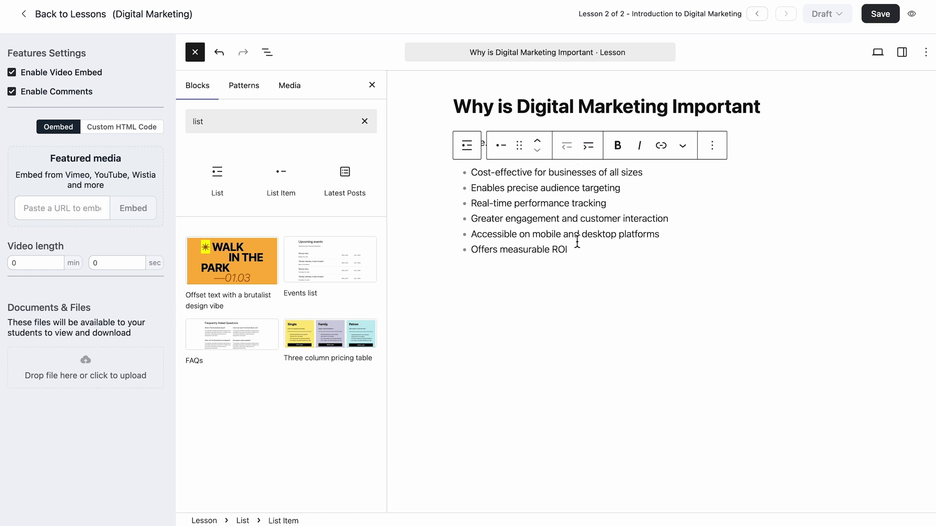
# - Add an Image block below the list with 'Benefits of Digital Marketing.webp'
pyautogui.click(289, 94)
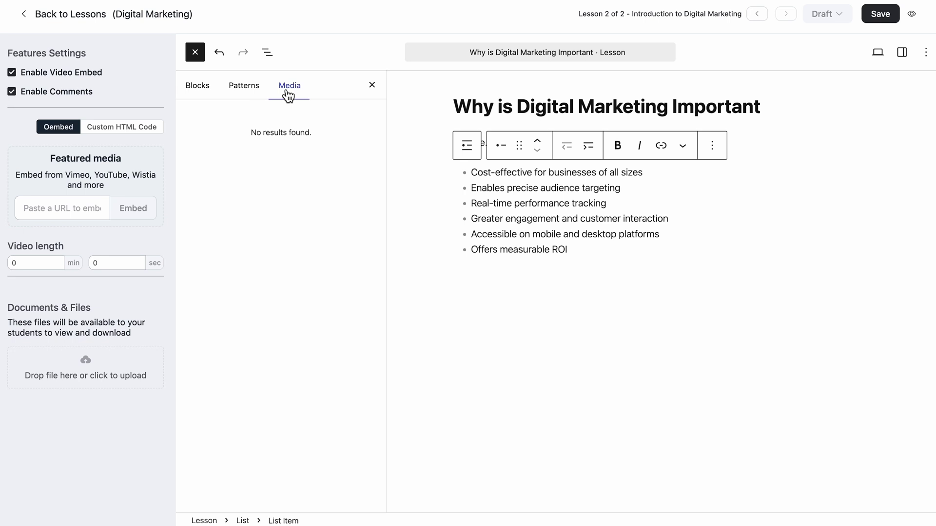
pyautogui.click(201, 90)
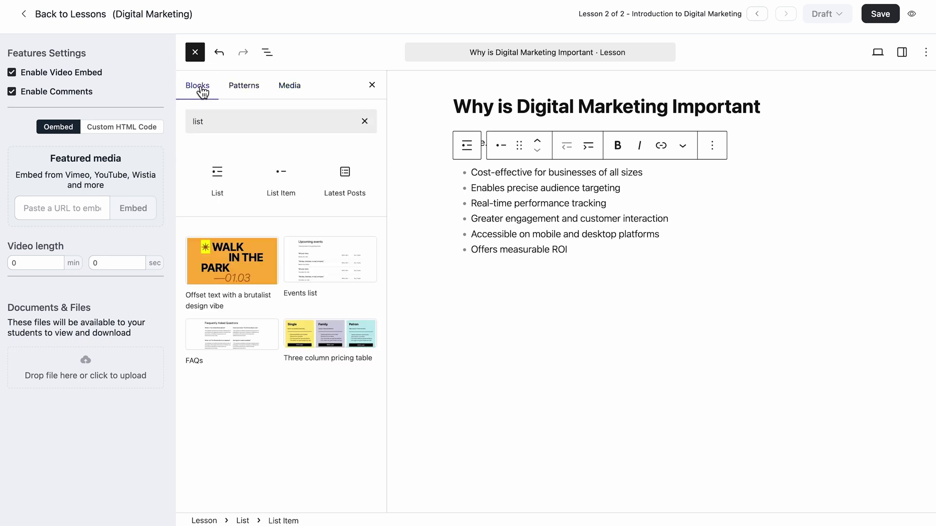
pyautogui.doubleClick(218, 119)
pyautogui.write('im')
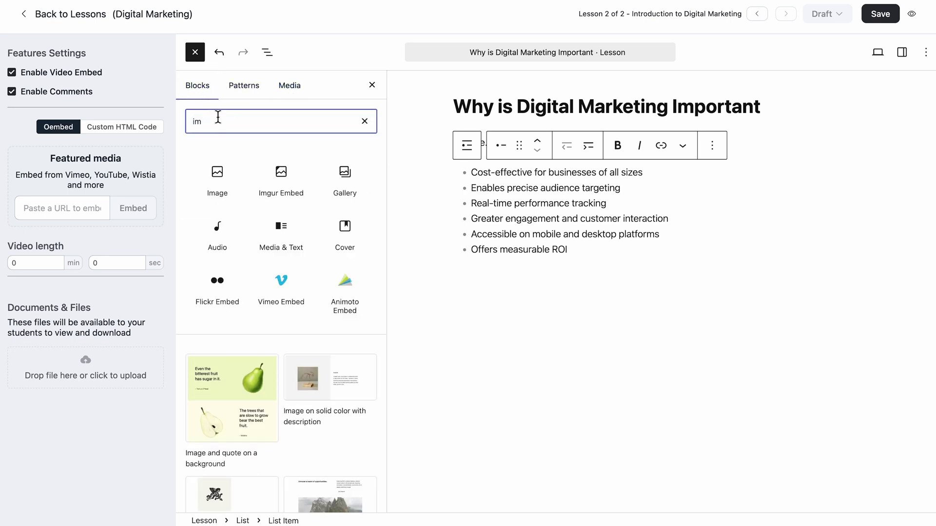
pyautogui.click(214, 183)
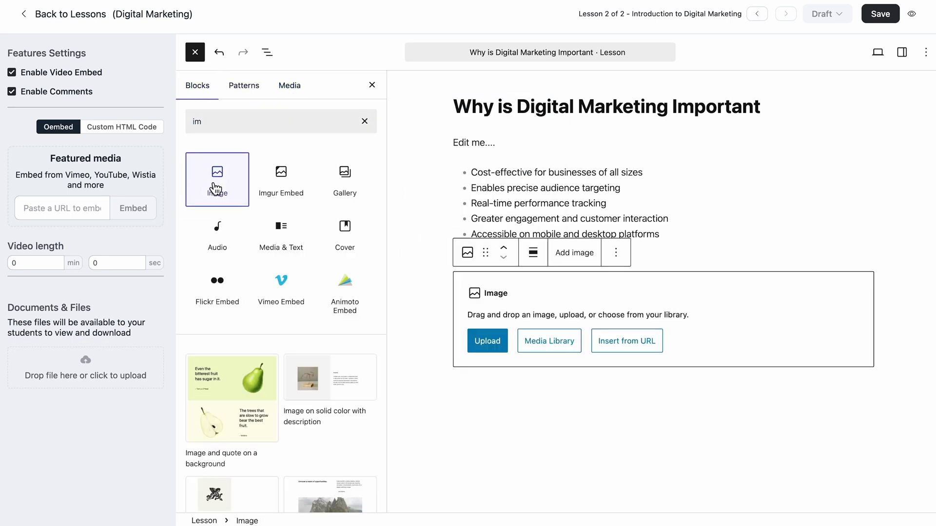
pyautogui.click(487, 341)
pyautogui.click(375, 176)
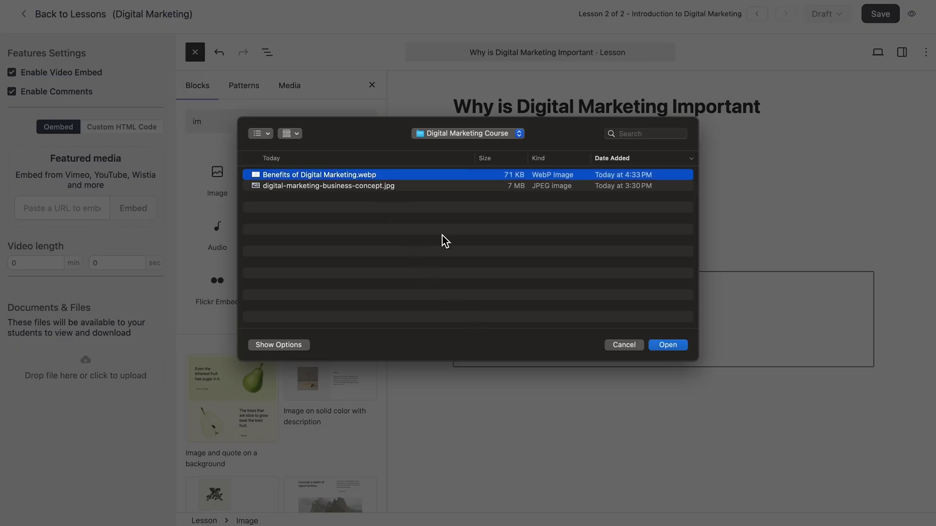
pyautogui.click(672, 345)
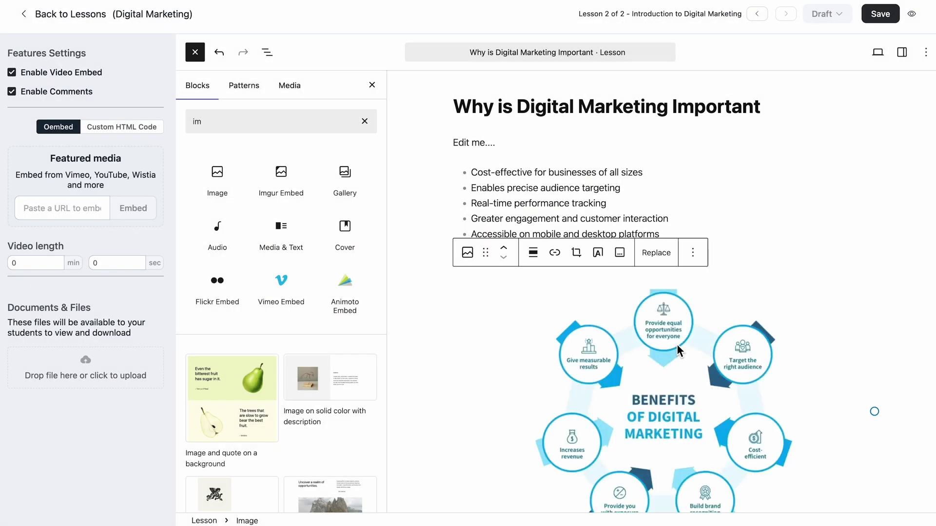
# - Save the lesson and return to the course's lessons list
pyautogui.scroll(-5, 678, 350)
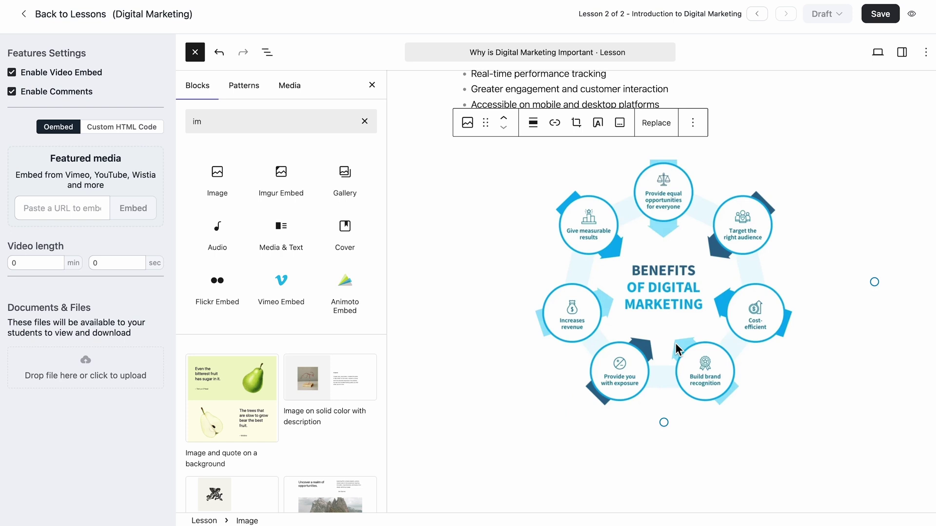
pyautogui.click(878, 19)
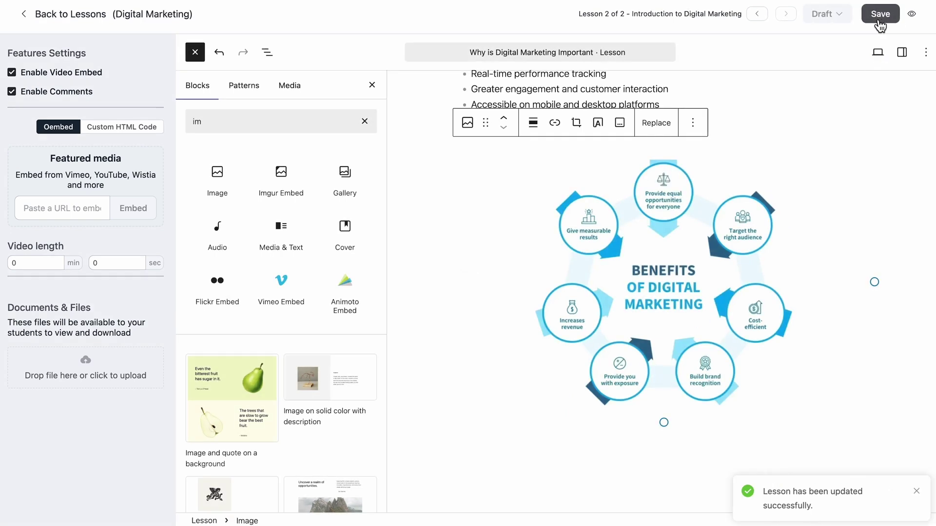
pyautogui.click(69, 13)
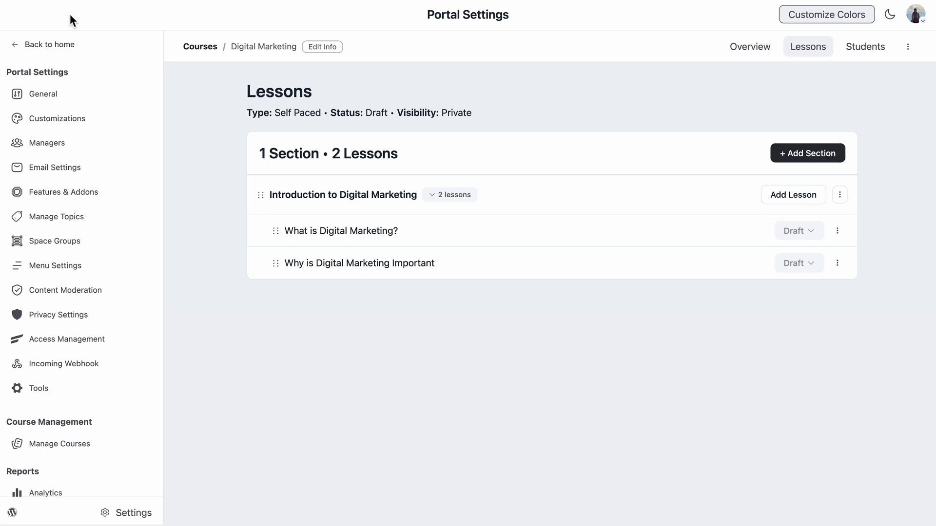
# - Create the 'Digital Marketing Channel Overview' section and add an 'SEO' lesson to it
pyautogui.click(790, 163)
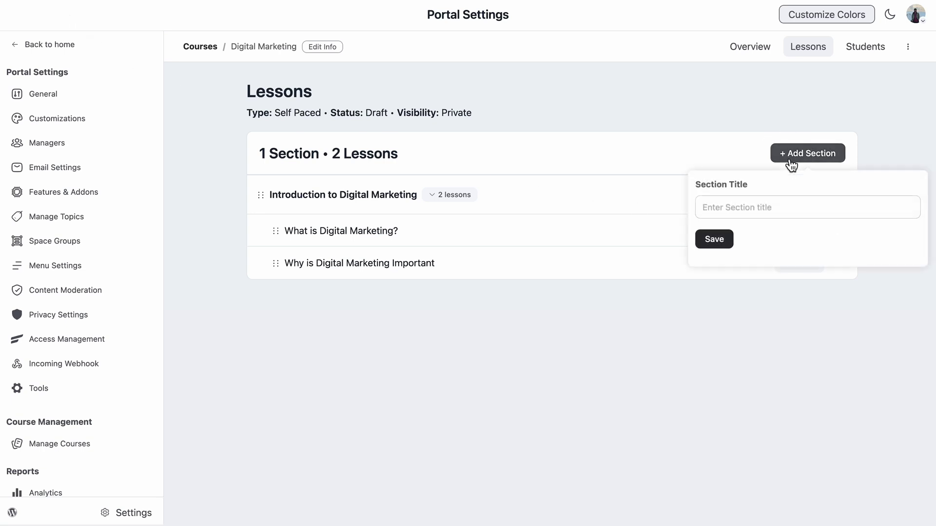
pyautogui.click(763, 207)
pyautogui.write('Digital Marketing')
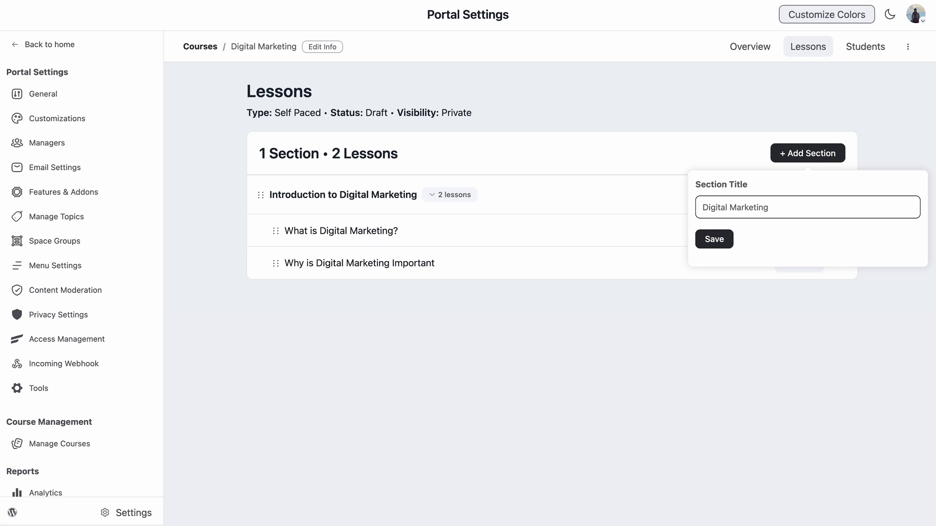
pyautogui.write(' Channel Overview')
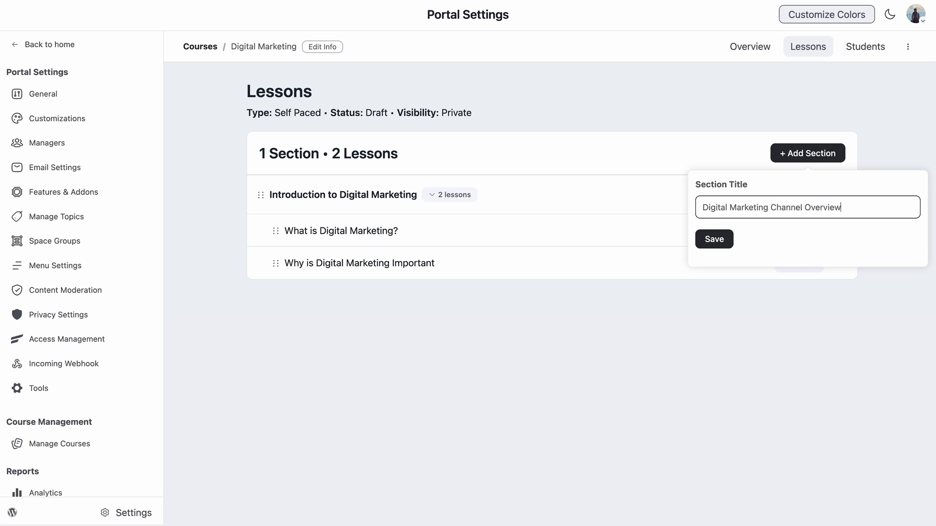
pyautogui.click(730, 241)
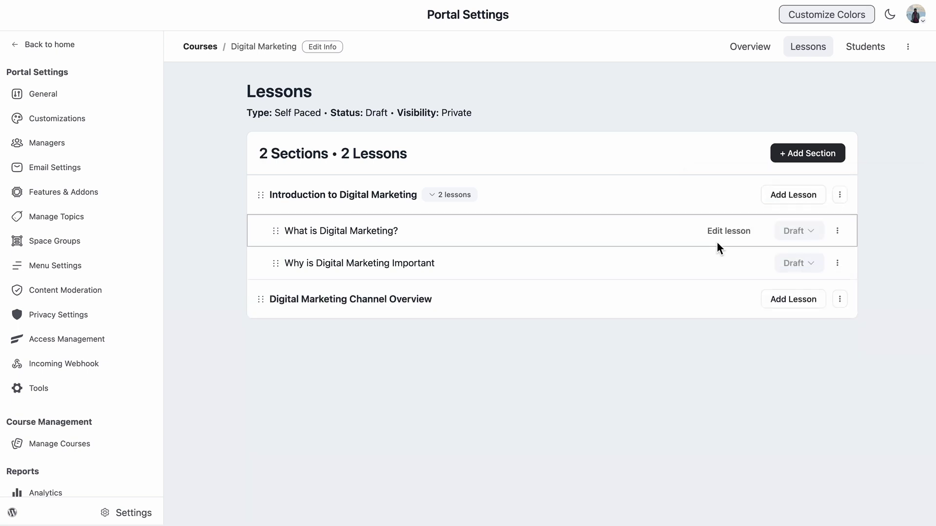
pyautogui.click(796, 305)
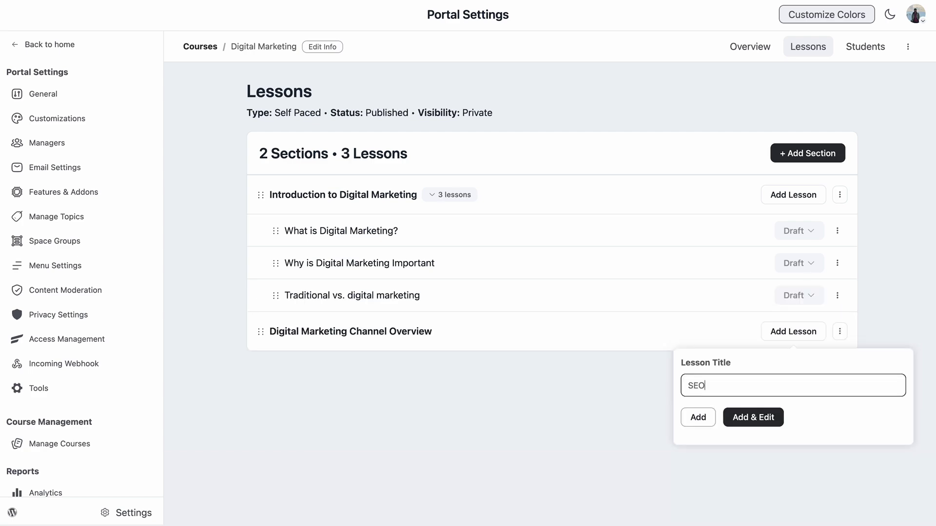
pyautogui.click(702, 418)
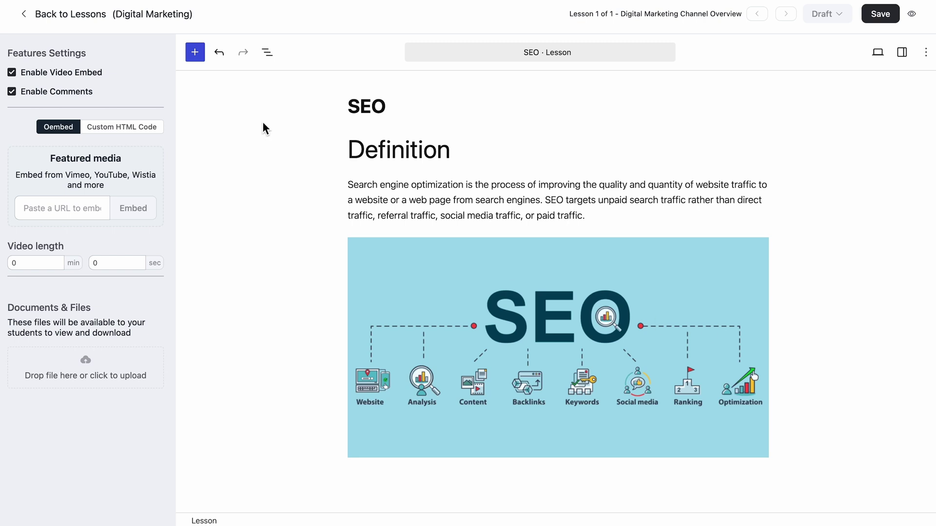
# - Insert an Audio block below the SEO image and upload the 'What is SEO' MP3
pyautogui.click(195, 54)
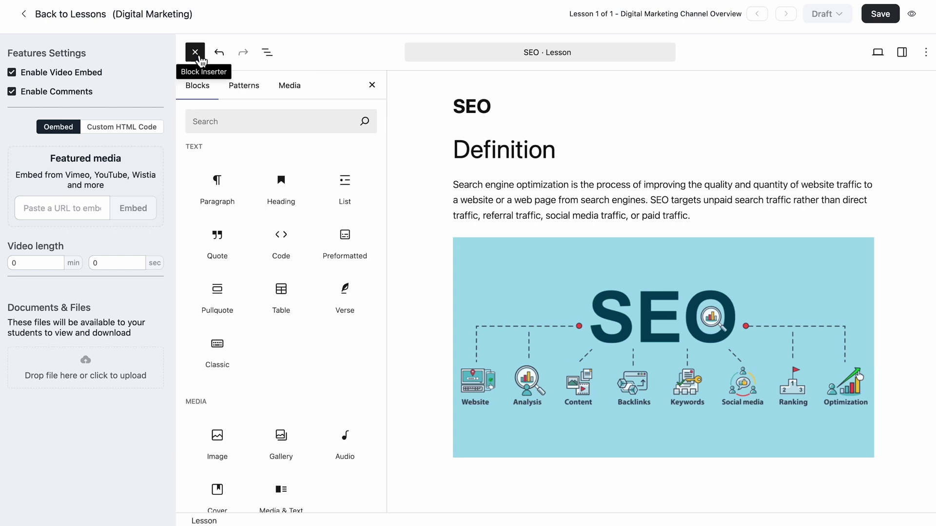
pyautogui.click(251, 119)
pyautogui.write('audio')
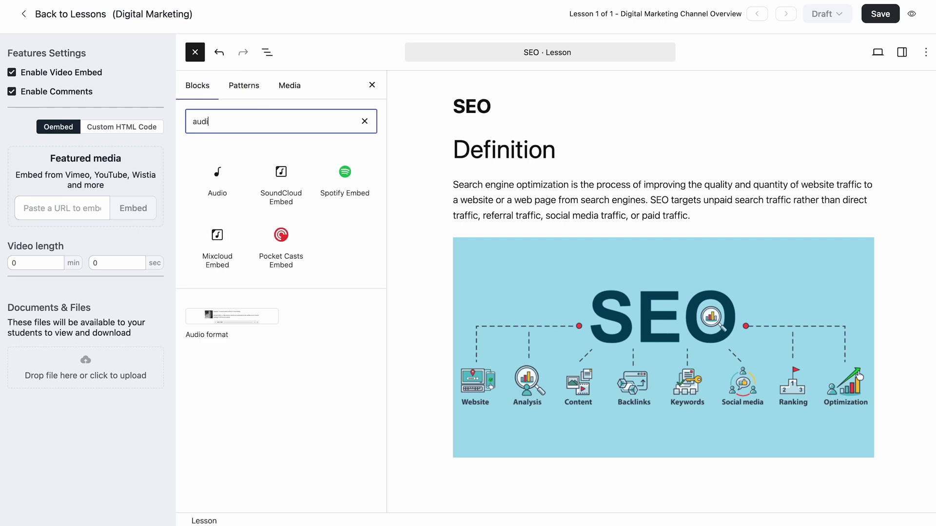
pyautogui.click(218, 180)
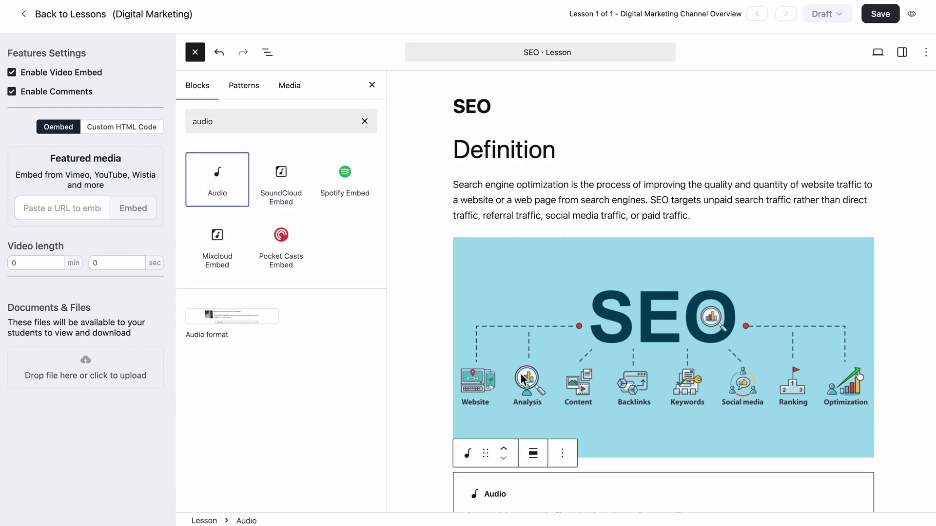
pyautogui.click(492, 394)
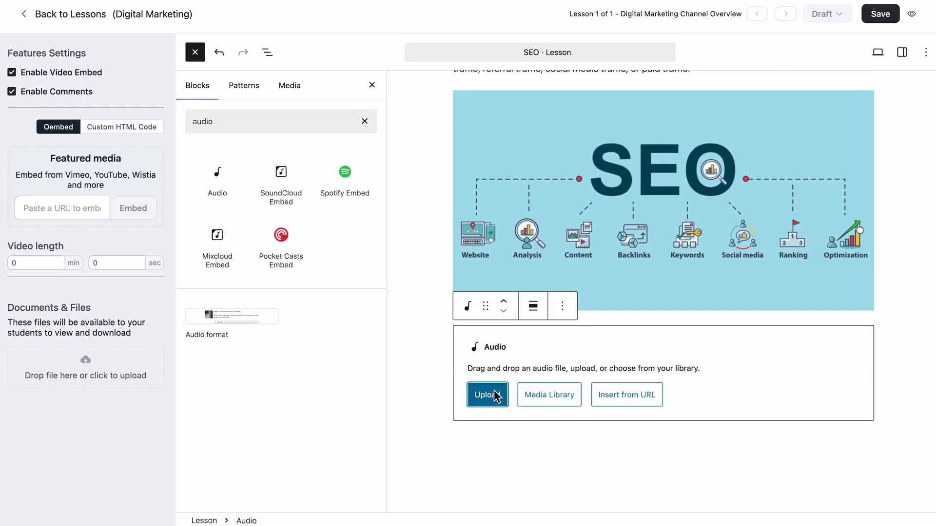
pyautogui.click(376, 180)
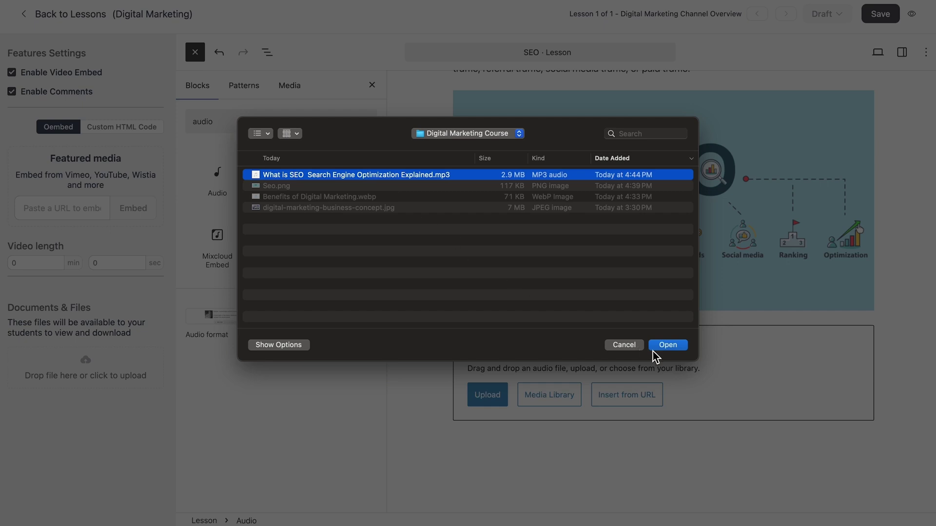
pyautogui.click(668, 345)
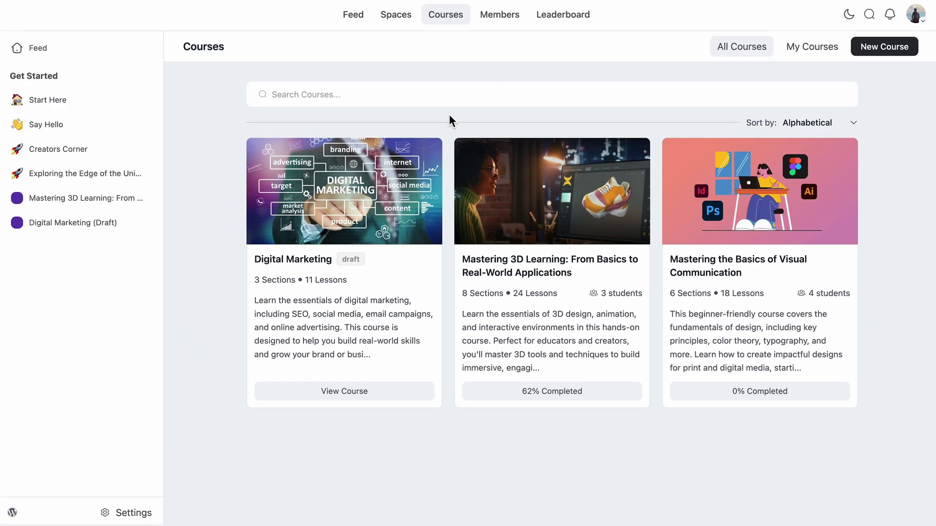
# - Open the Digital Marketing course from its card on the Courses page
pyautogui.click(310, 259)
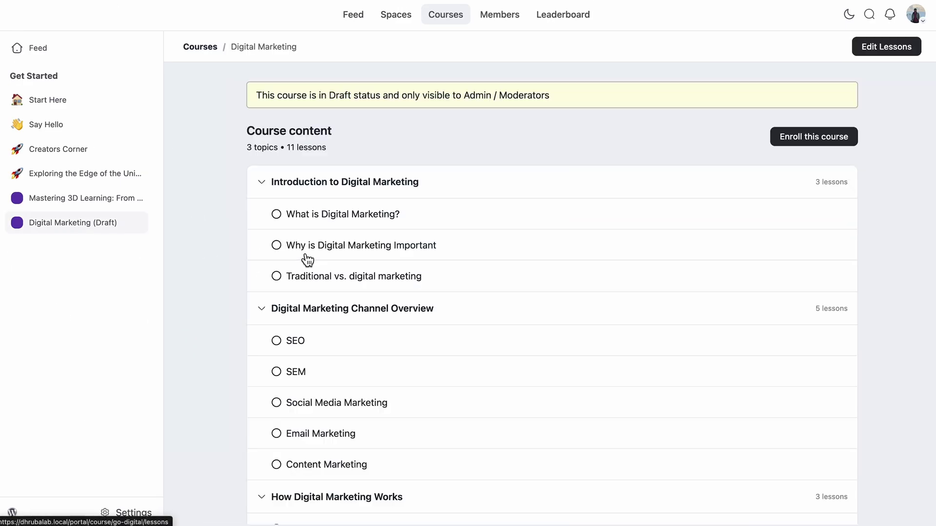
# - Change the Digital Marketing course status to Published in Edit Course and save
pyautogui.click(885, 53)
pyautogui.click(908, 48)
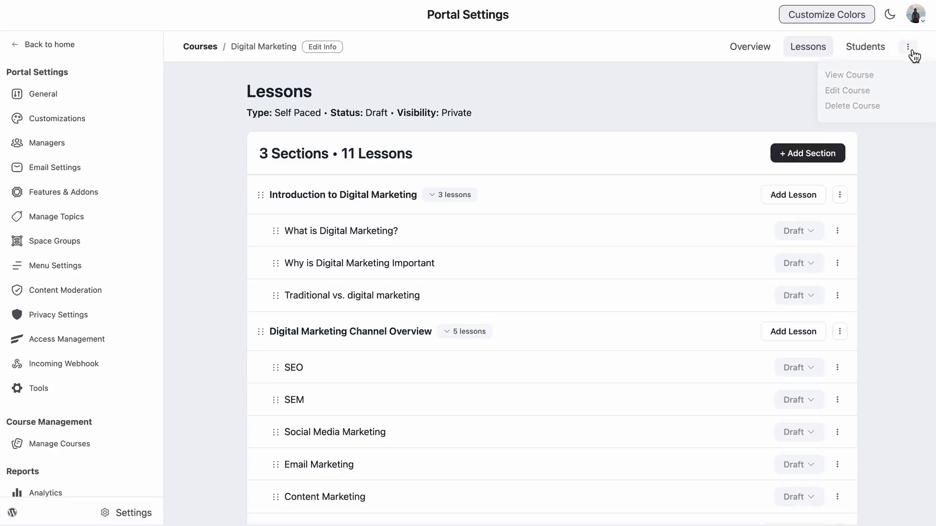
pyautogui.click(882, 92)
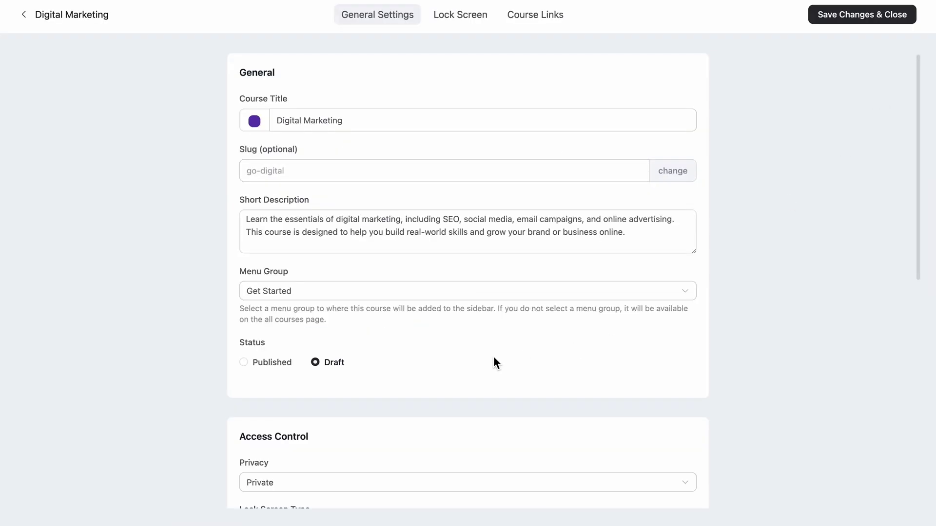
pyautogui.click(245, 363)
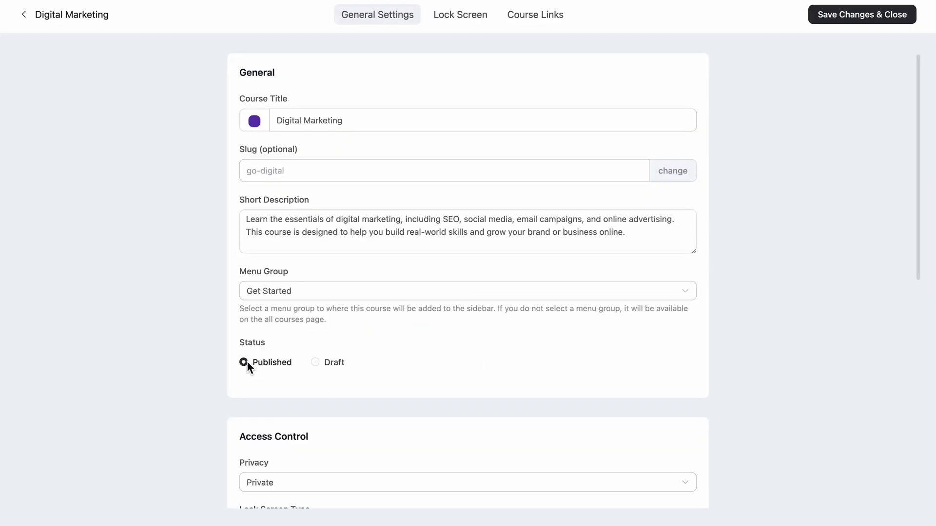
pyautogui.click(857, 19)
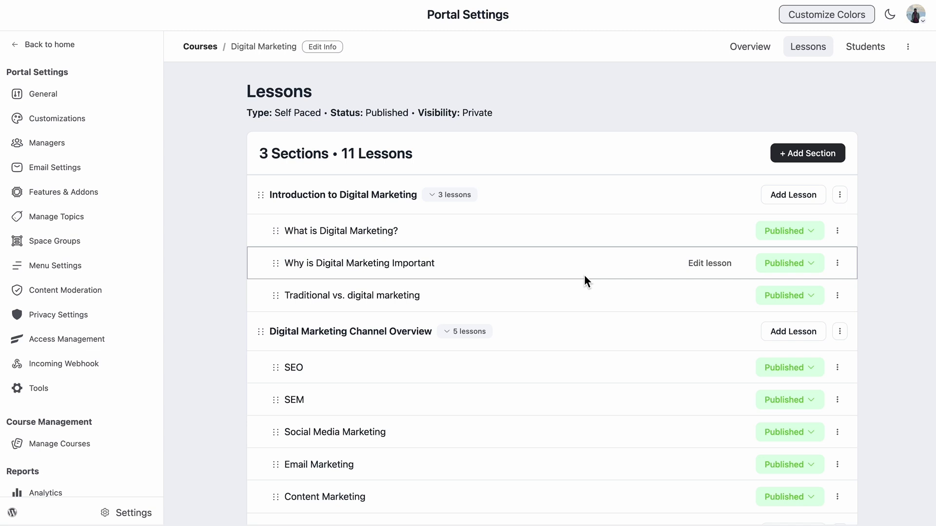
# - Go to the Lock Screen setup in the Digital Marketing course settings
pyautogui.click(907, 47)
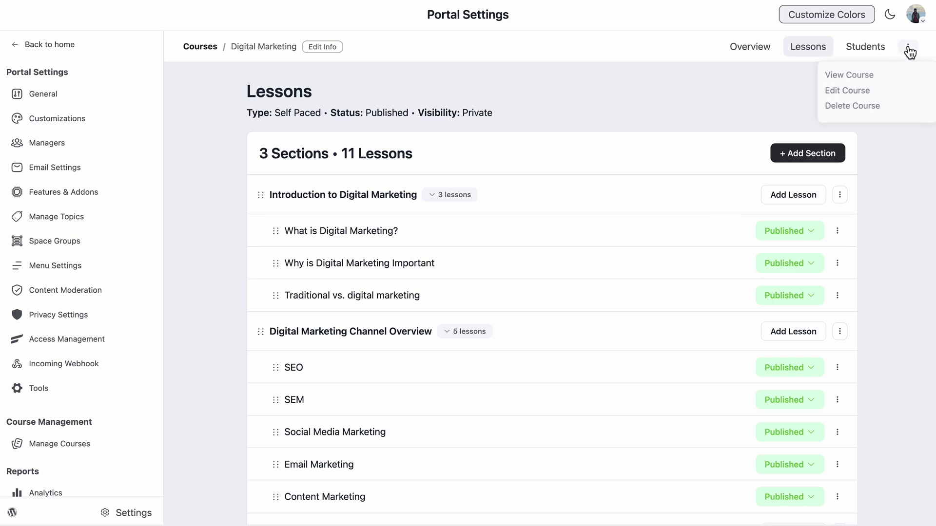
pyautogui.click(859, 90)
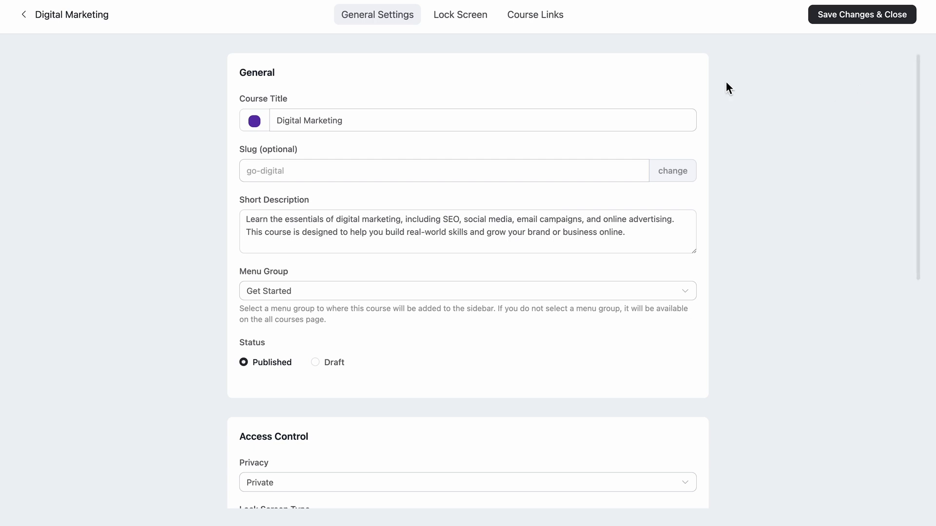
pyautogui.click(462, 18)
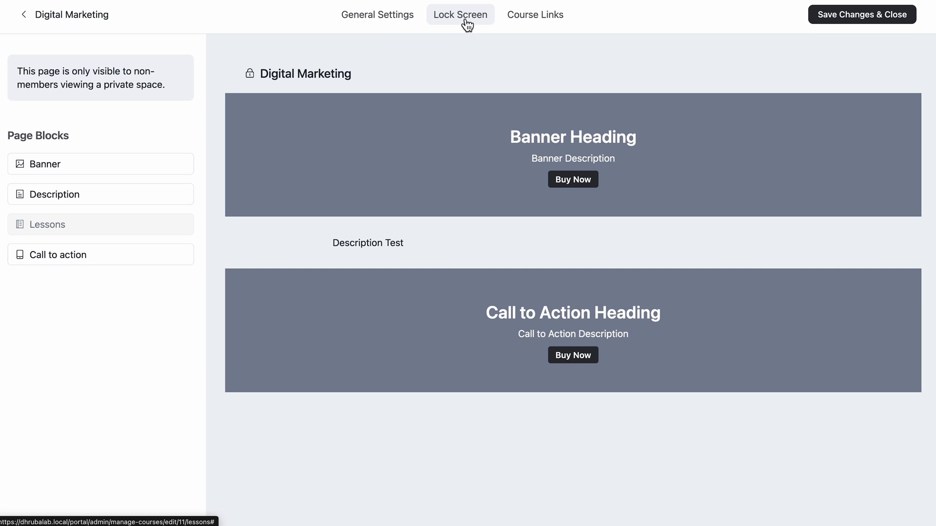
# - Hide the Description and Call to action blocks, keep the Banner visible, and edit its content
pyautogui.click(160, 165)
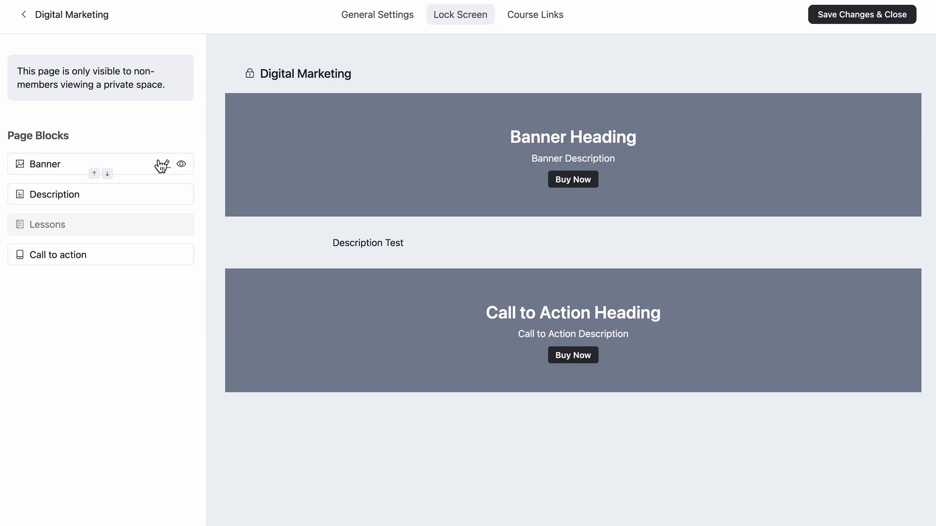
pyautogui.click(182, 165)
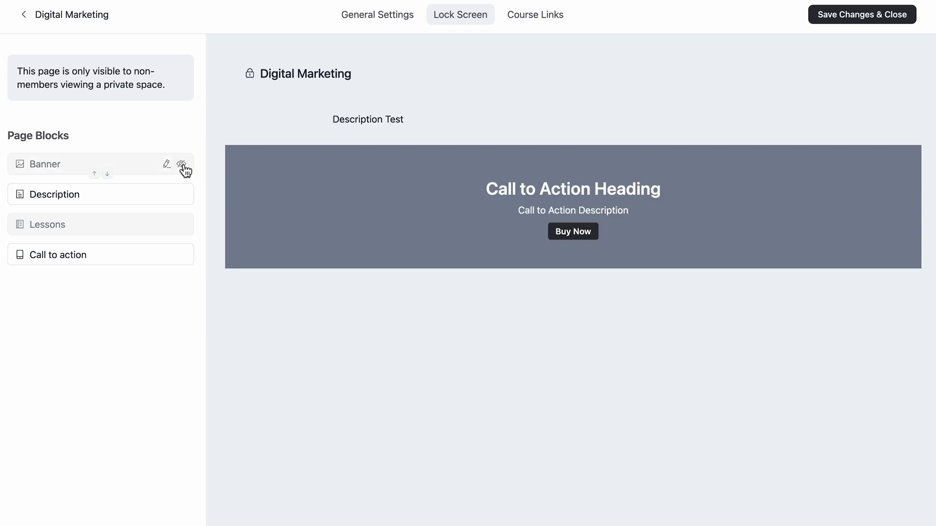
pyautogui.click(181, 165)
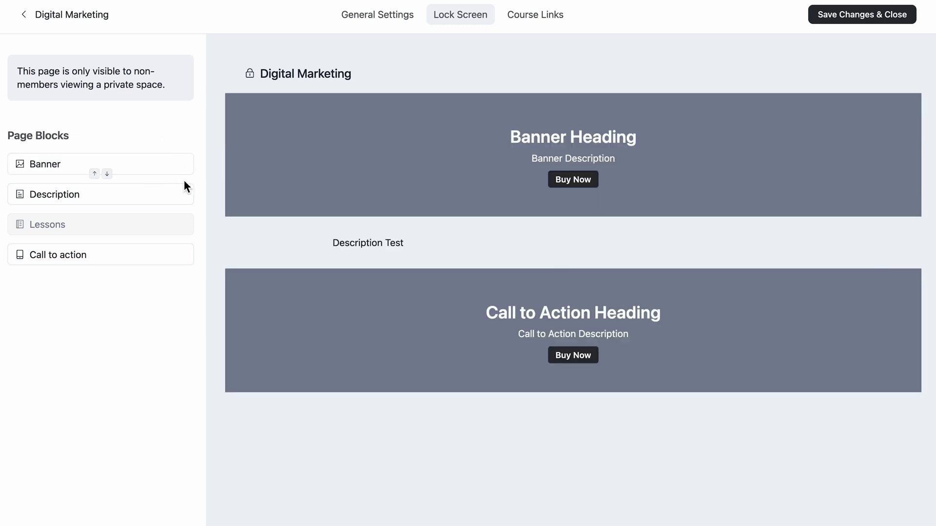
pyautogui.click(182, 194)
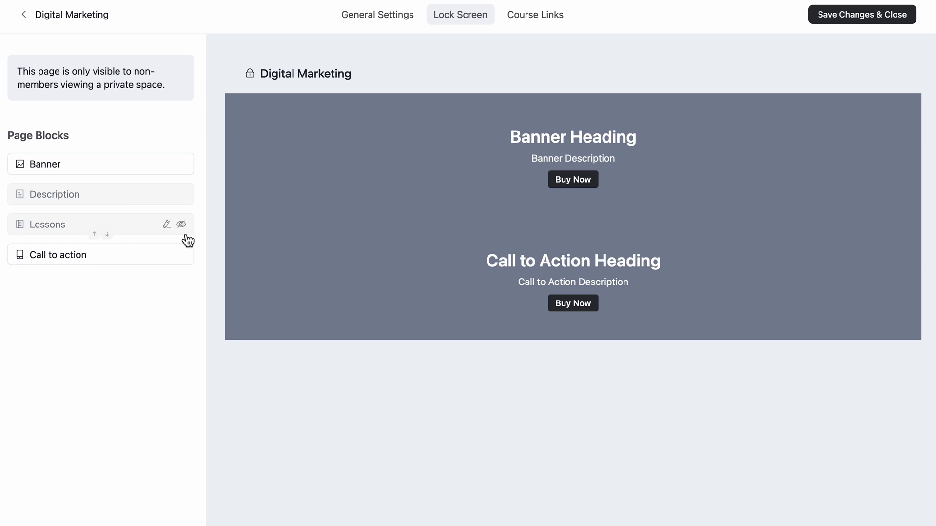
pyautogui.click(182, 255)
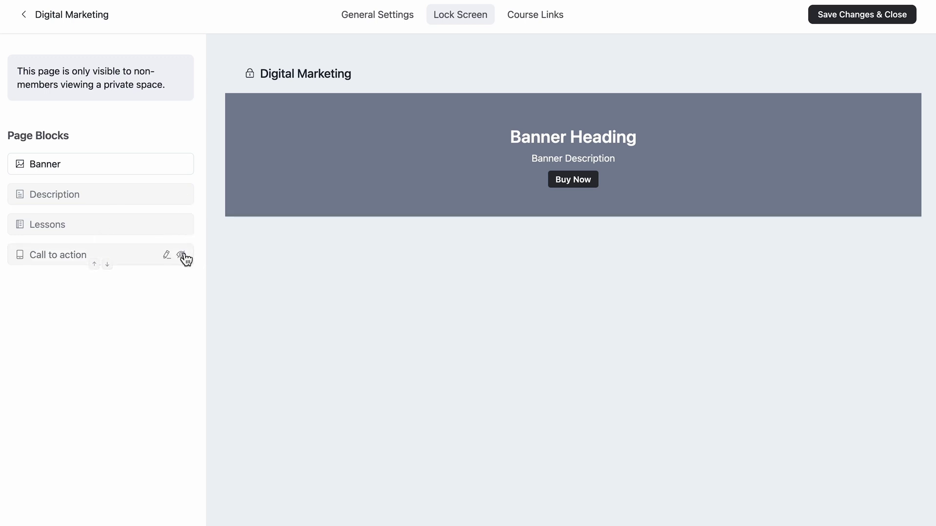
pyautogui.click(166, 165)
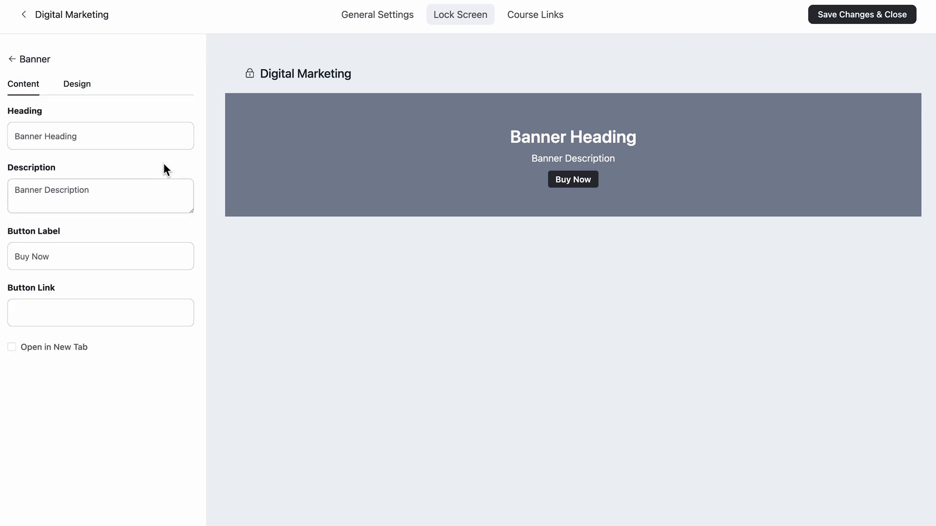
# - Set the banner heading to 'Digital Marketing' and paste the course description over the placeholder
pyautogui.click(122, 140)
pyautogui.hotkey('alt', 'shift', 'Left')
pyautogui.hotkey('alt', 'shift', 'Left')
pyautogui.write('Digi')
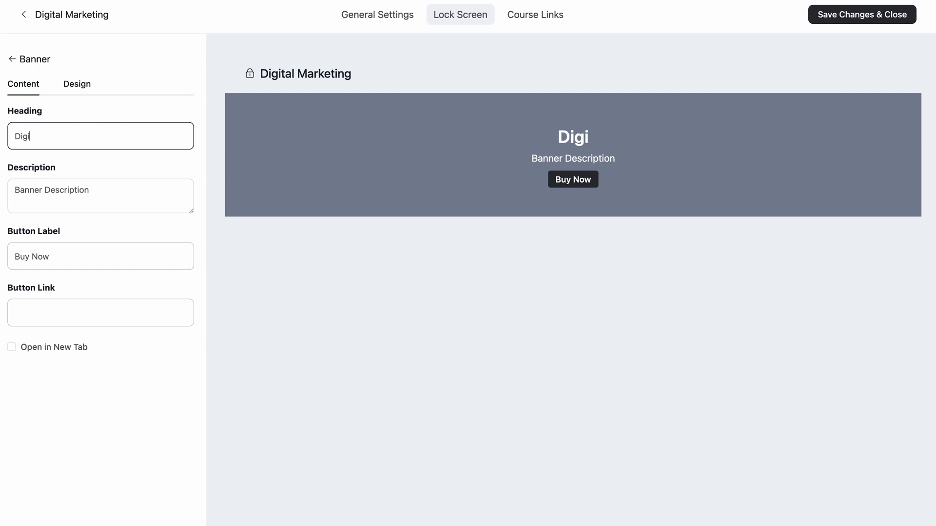
pyautogui.write('tal Marketing')
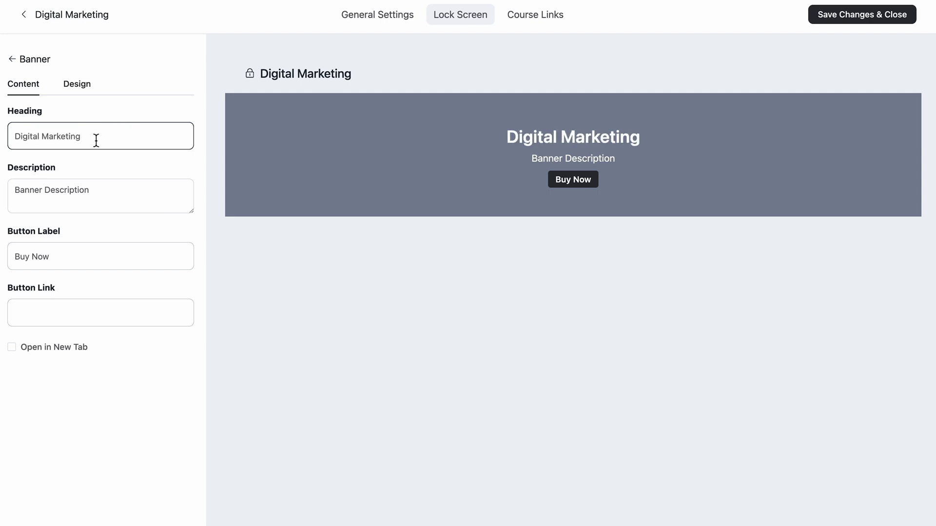
pyautogui.click(106, 190)
pyautogui.hotkey('alt', 'shift', 'Left')
pyautogui.hotkey('alt', 'shift', 'Left')
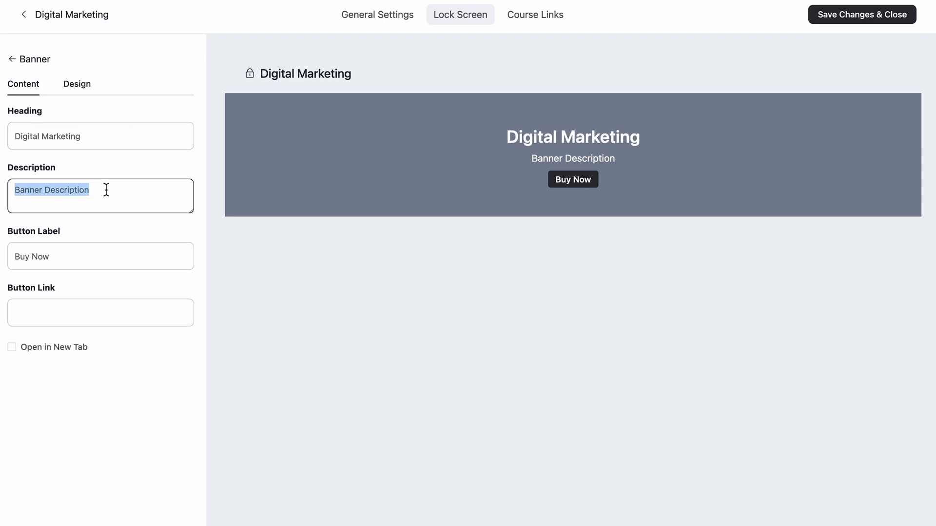
pyautogui.write('Learn the essentials of digital marketing, including SEO, social media, email campaigns, and online advertising. This course is designed to help you build real-world skills and grow your brand or business online.')
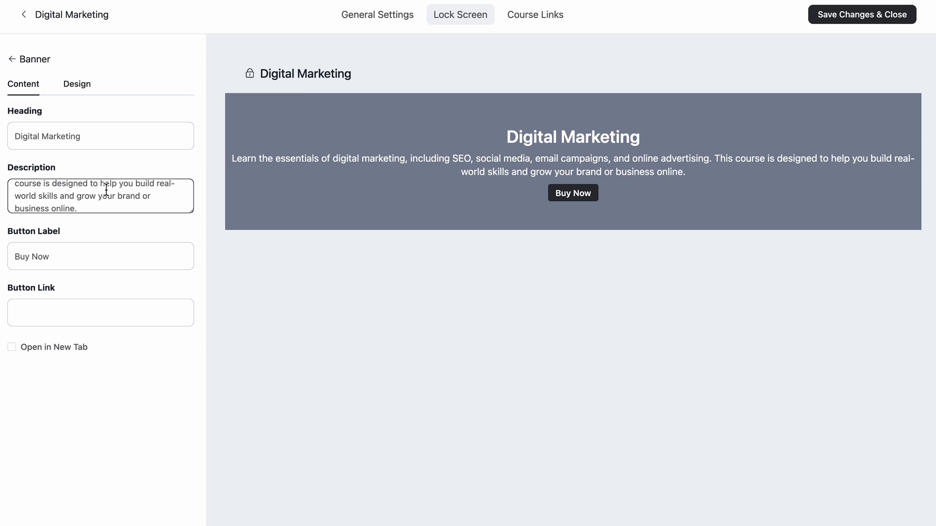
# - Change the banner button label from 'Buy Now' to 'Enroll Now' and save the lock screen
pyautogui.tripleClick(68, 255)
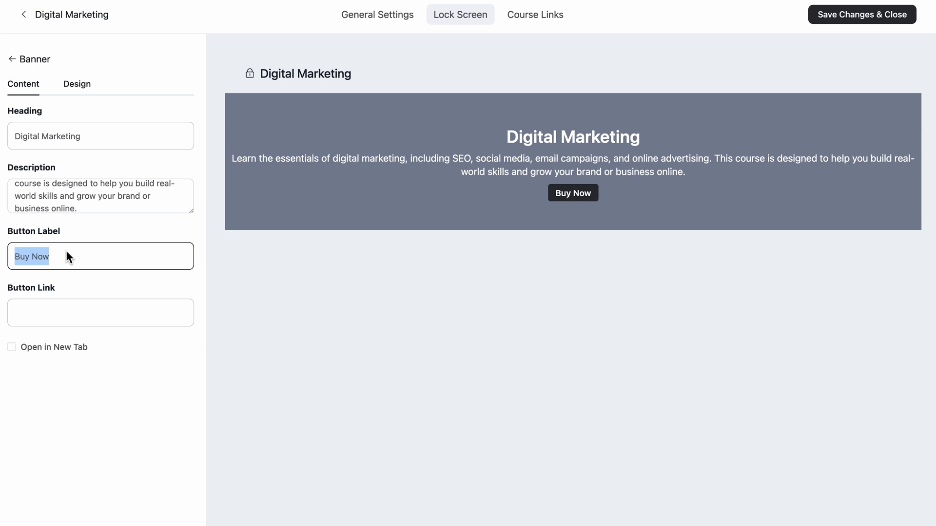
pyautogui.tripleClick(66, 250)
pyautogui.write('Enroll Now')
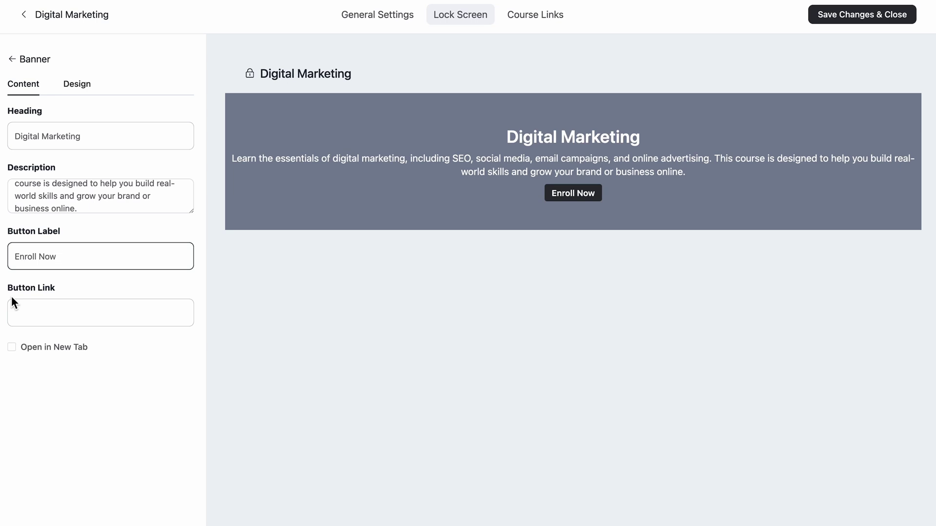
pyautogui.click(848, 20)
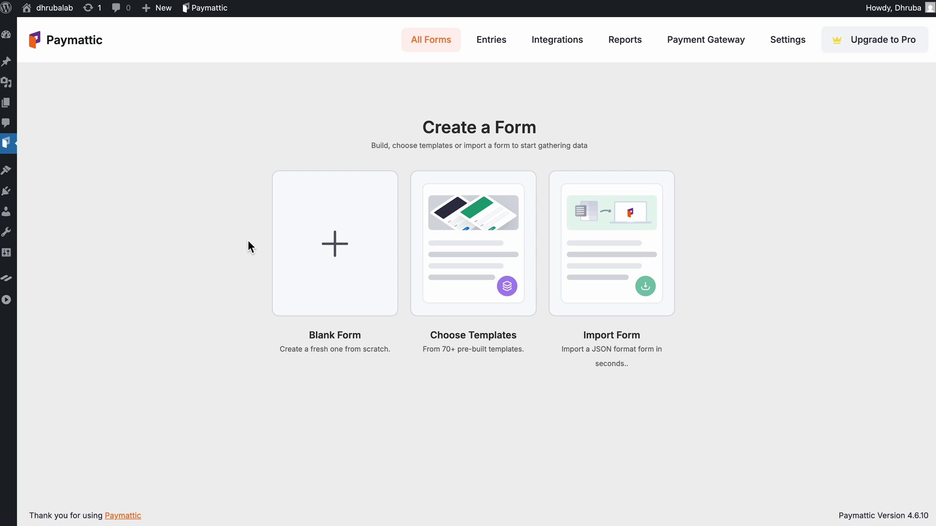
# - Enable Paymattic's Fluent Community integration, then start a new form from All Forms
pyautogui.click(548, 48)
pyautogui.click(882, 244)
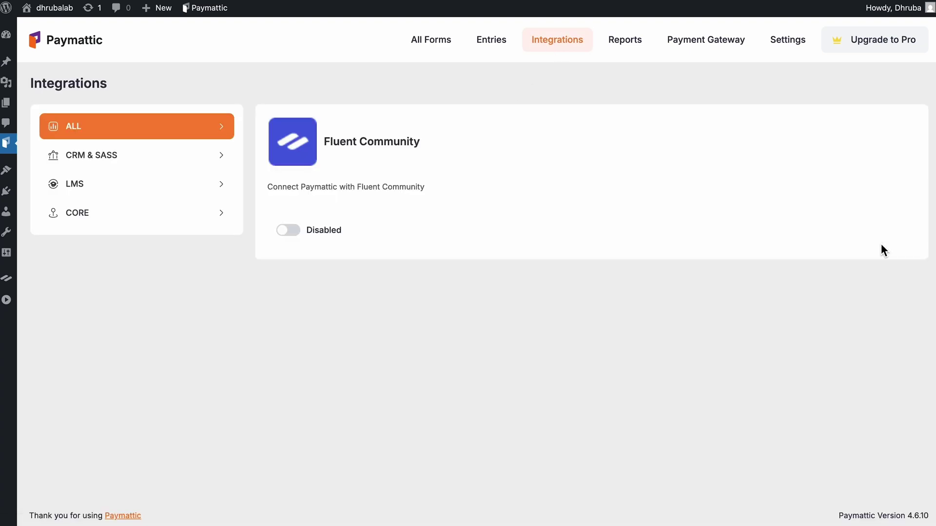
pyautogui.click(290, 238)
pyautogui.click(431, 49)
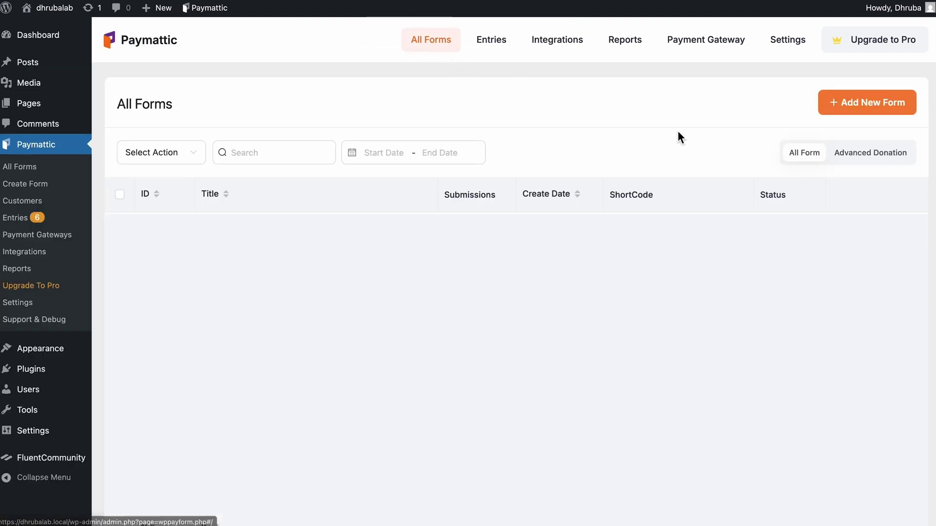
pyautogui.click(853, 103)
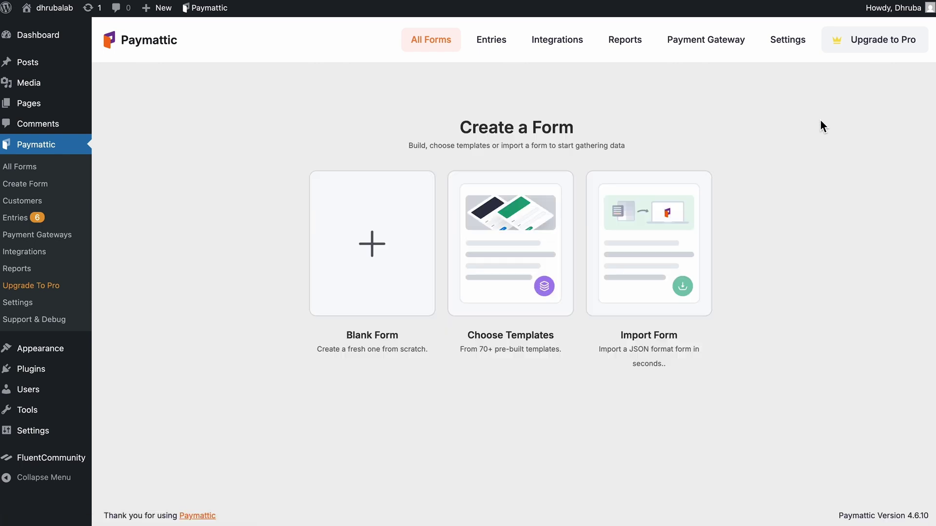
# - Create a blank form and add Name and Email fields
pyautogui.click(373, 242)
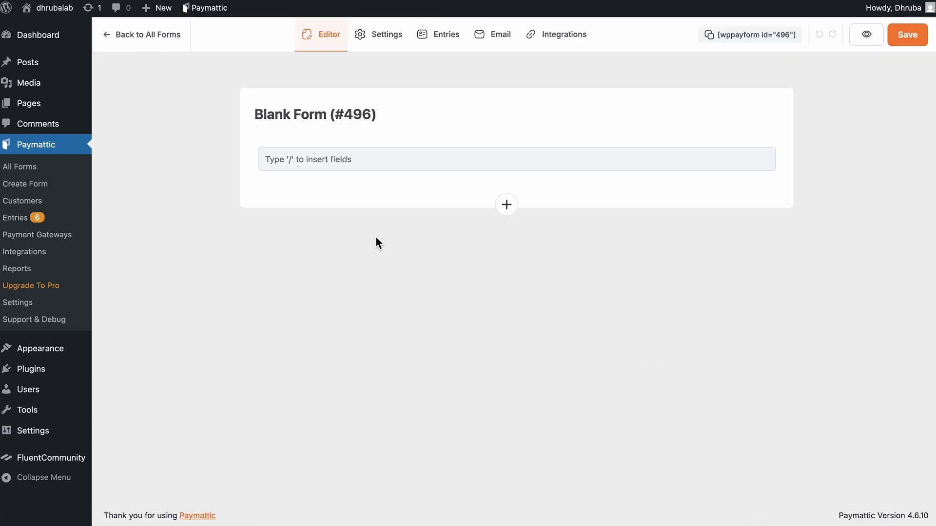
pyautogui.click(506, 205)
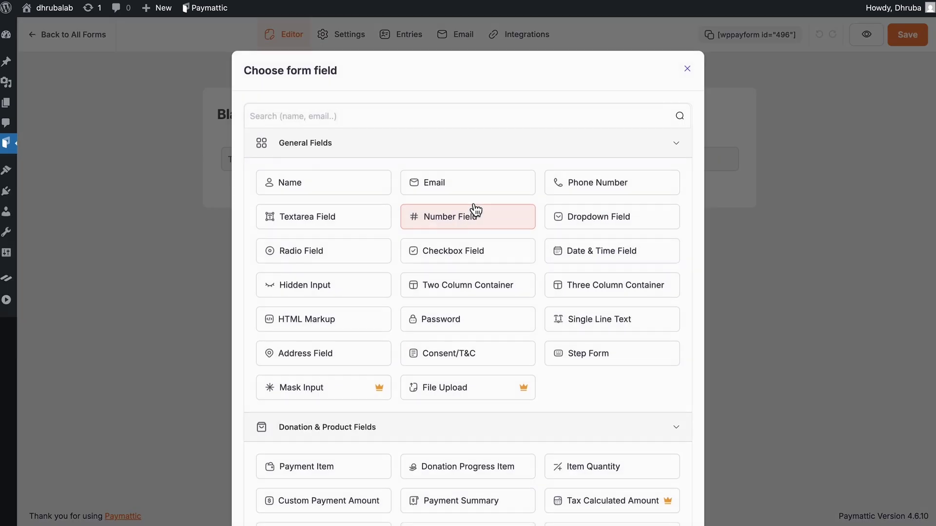
pyautogui.click(357, 182)
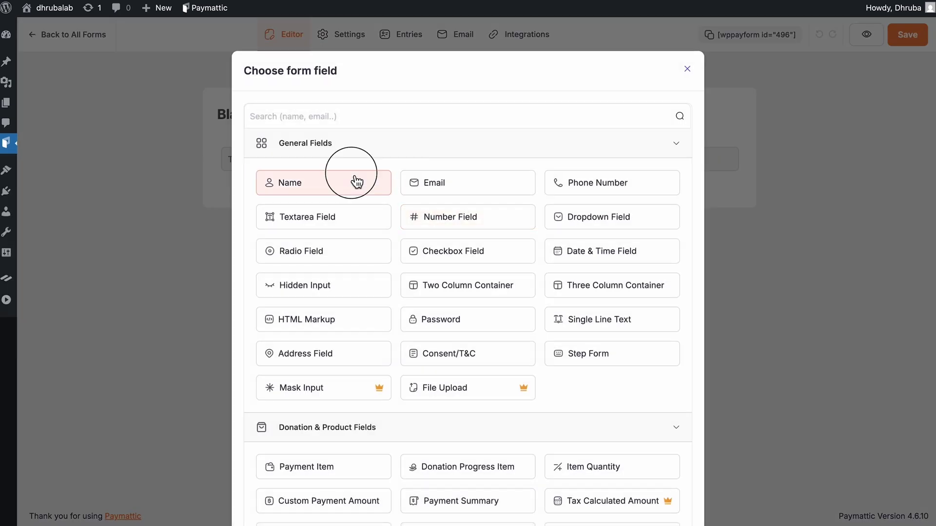
pyautogui.click(465, 325)
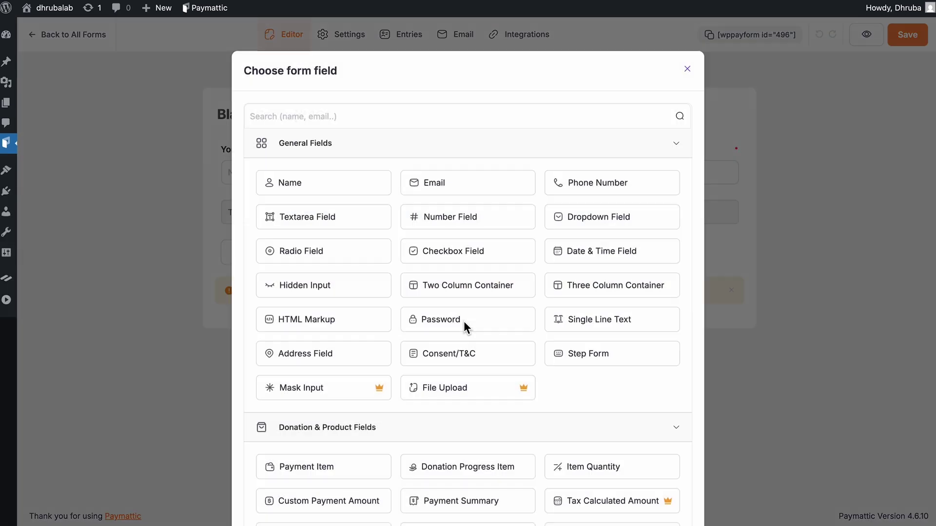
pyautogui.click(471, 191)
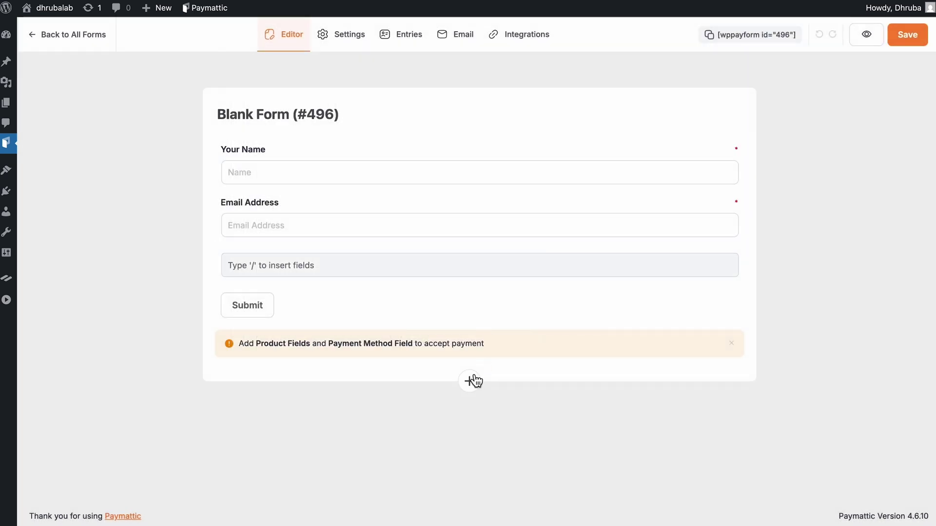
# - Add a Payment Item field and a Choose Payment Method field to the form
pyautogui.click(473, 381)
pyautogui.scroll(-3, 473, 382)
pyautogui.click(372, 335)
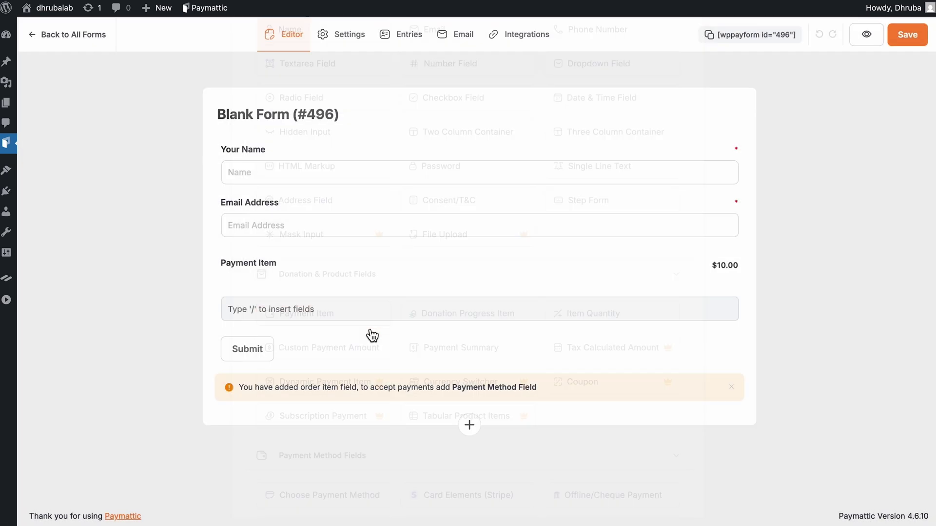
pyautogui.click(469, 426)
pyautogui.scroll(-4, 464, 427)
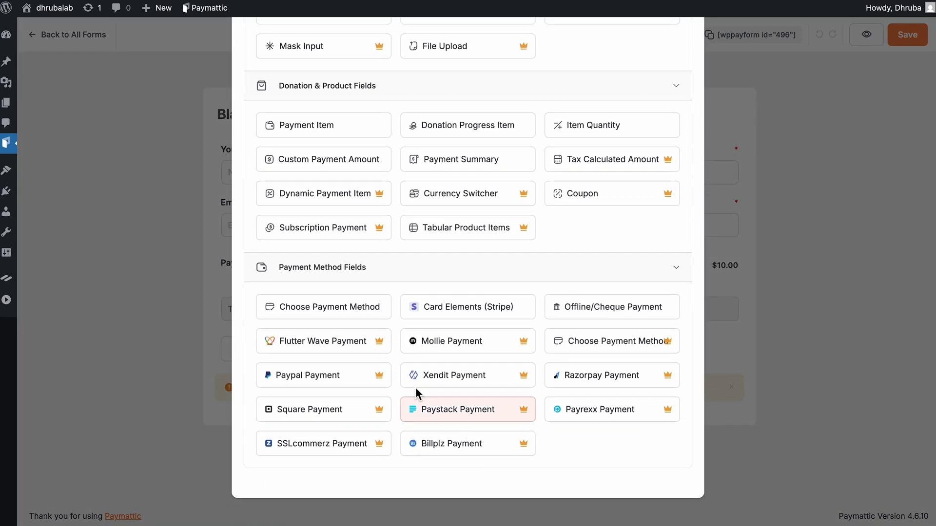
pyautogui.click(397, 256)
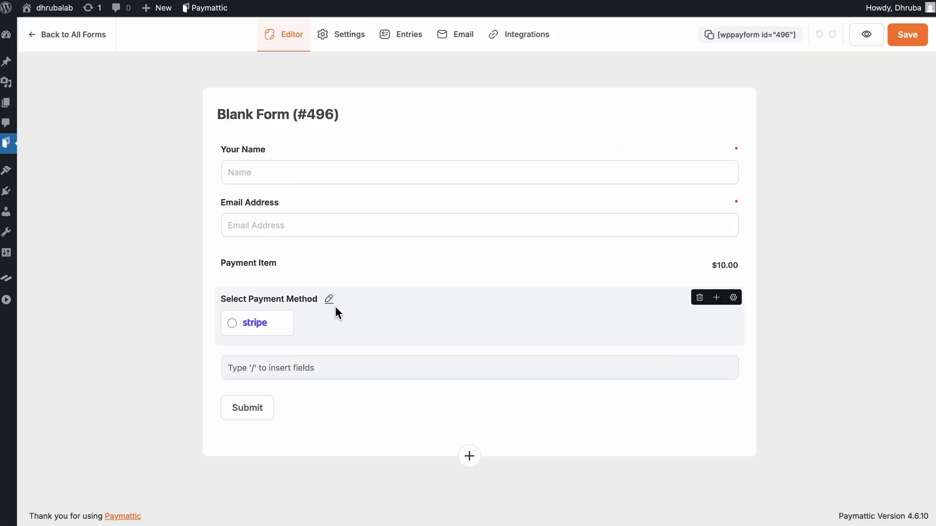
# - Rename the Payment Item label to 'Course Fee'
pyautogui.click(288, 262)
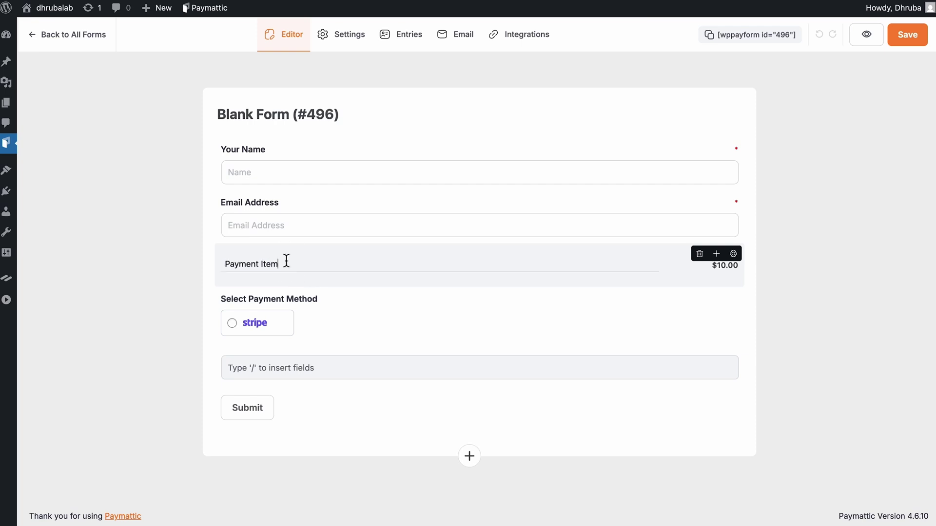
pyautogui.hotkey('ctrl', 'a')
pyautogui.write('Course Fee')
pyautogui.press('Return')
# - Make the Course Fee field required and set its amount to 99.00
pyautogui.click(735, 254)
pyautogui.click(296, 159)
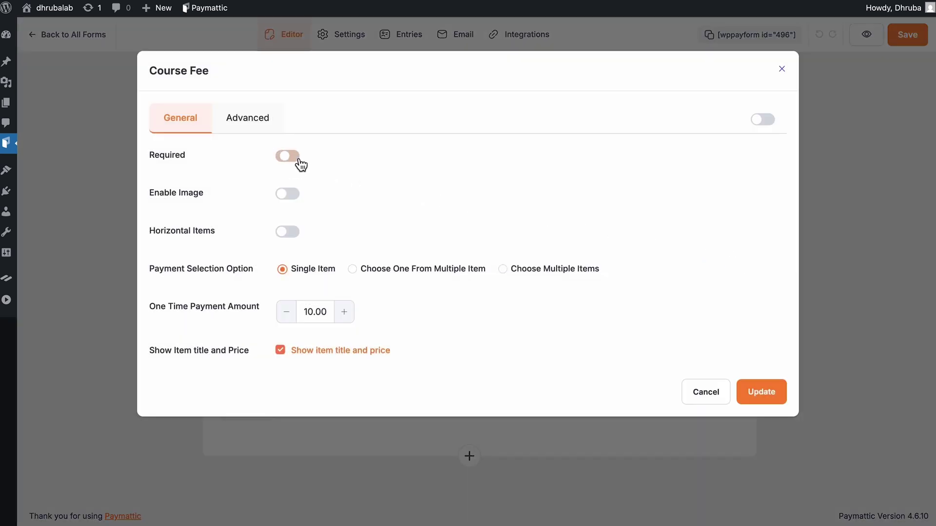
pyautogui.click(306, 312)
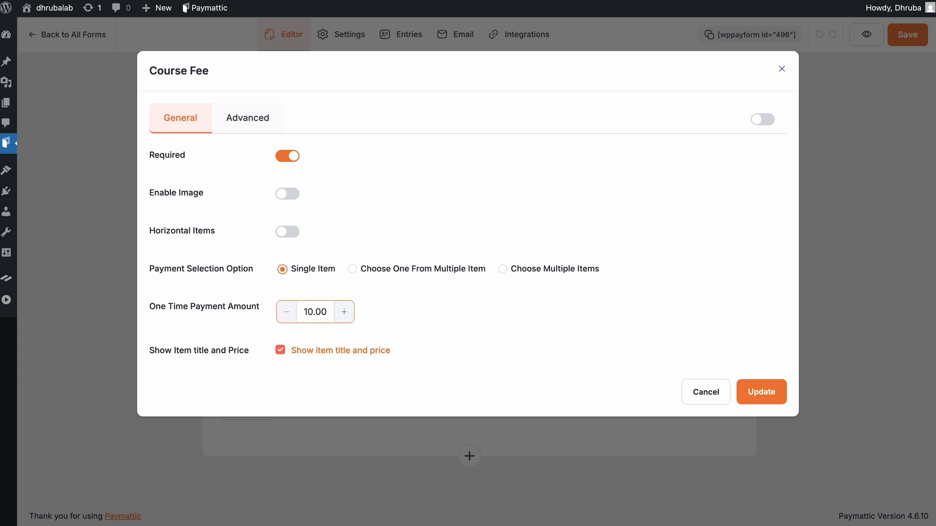
pyautogui.press('BackSpace')
pyautogui.press('Delete')
pyautogui.write('99')
pyautogui.click(368, 308)
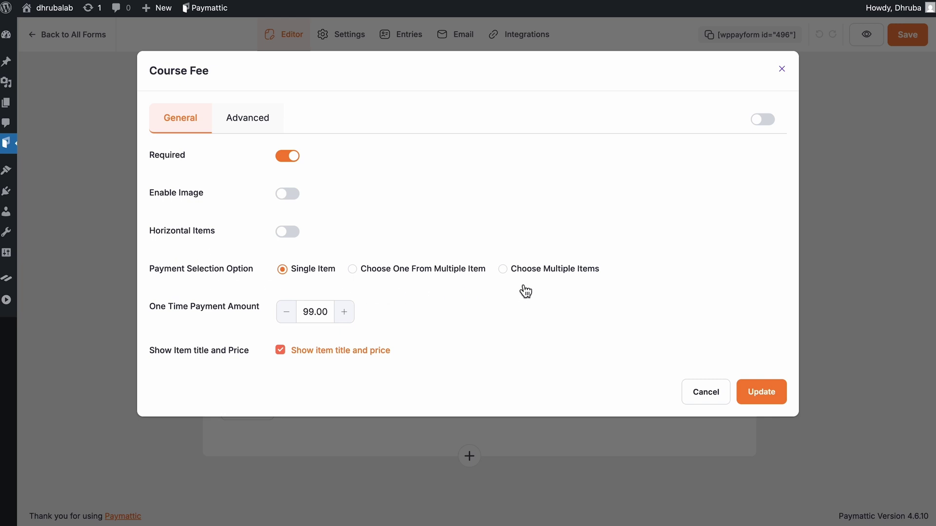
# - Apply the Course Fee settings, add a Choose Payment Method field, and save Blank Form (#496)
pyautogui.click(759, 393)
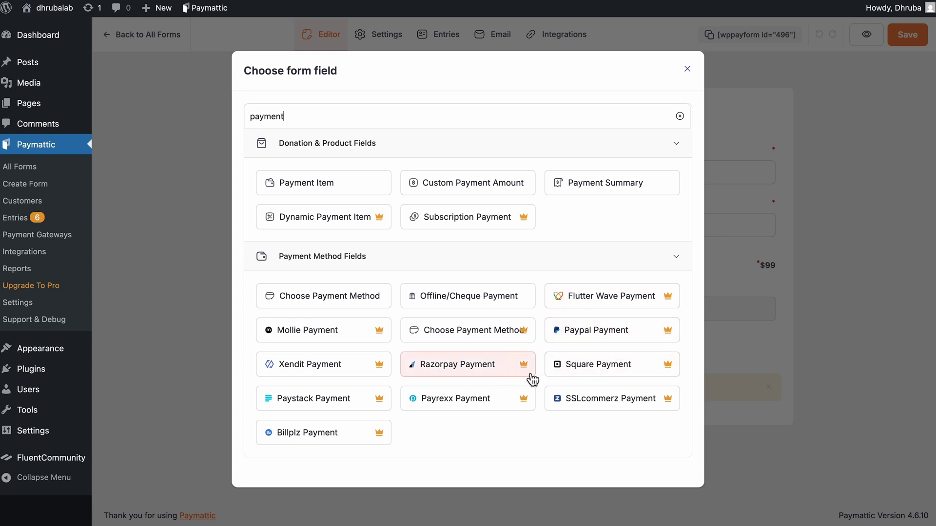
pyautogui.click(345, 301)
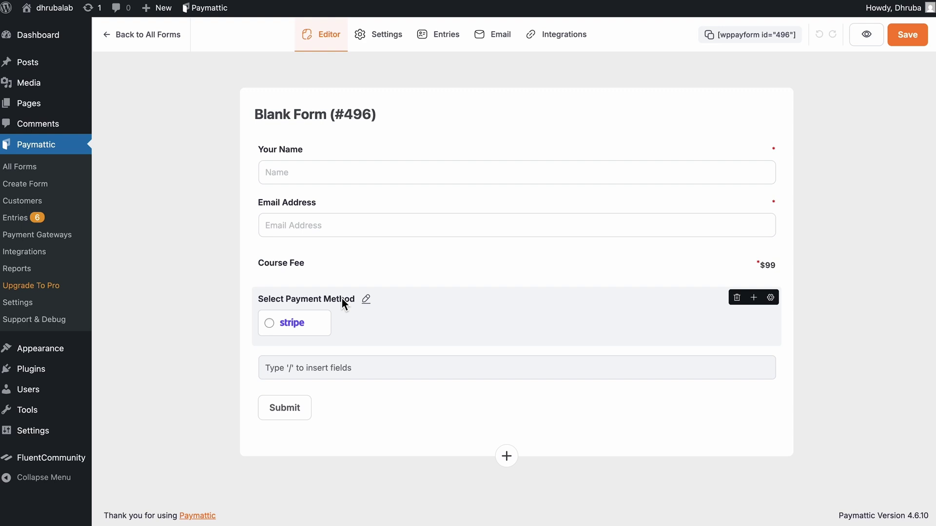
pyautogui.click(903, 39)
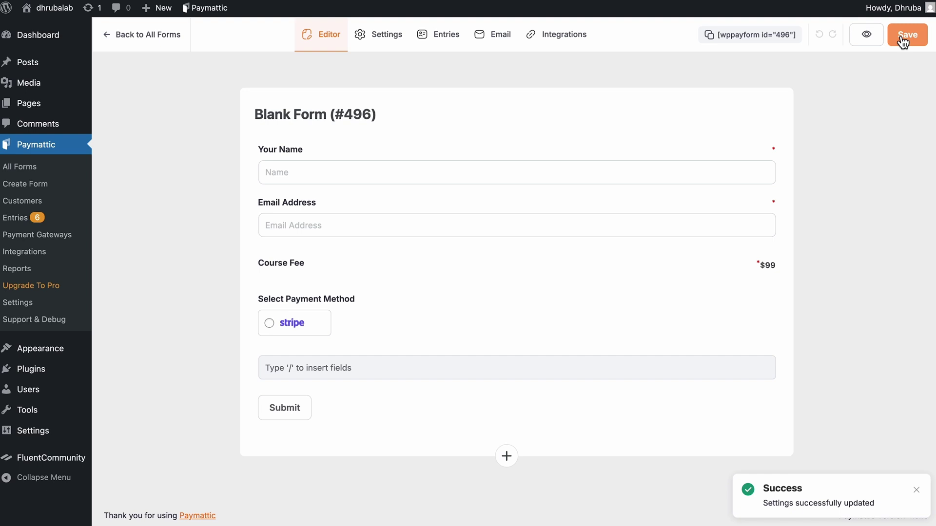
# - Add a Fluent Community integration feed that enrolls buyers in the Digital Marketing course
pyautogui.click(575, 43)
pyautogui.moveTo(828, 90)
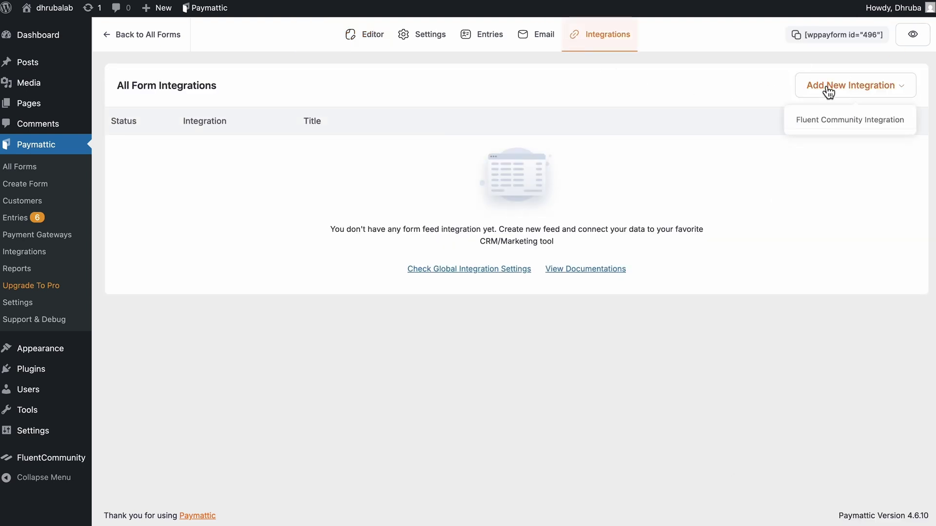
pyautogui.click(831, 119)
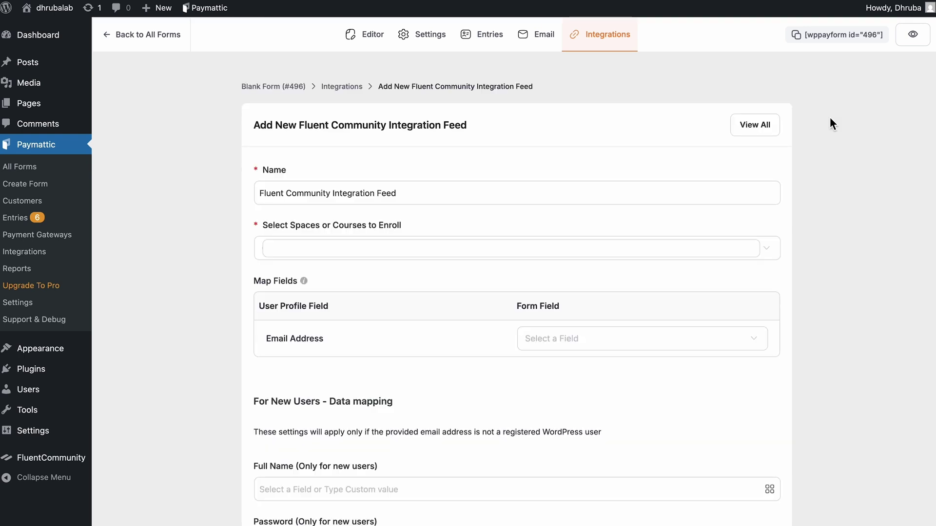
pyautogui.click(656, 251)
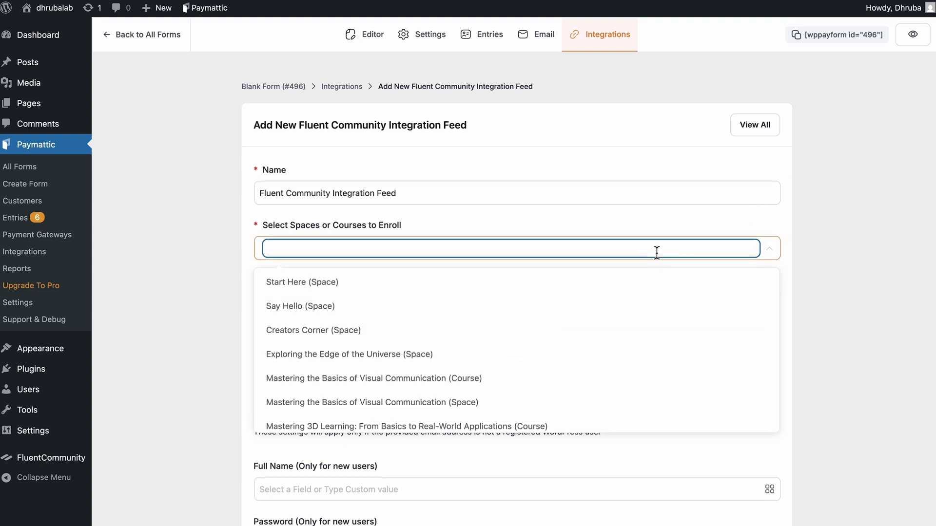
pyautogui.scroll(-1, 568, 349)
pyautogui.click(480, 417)
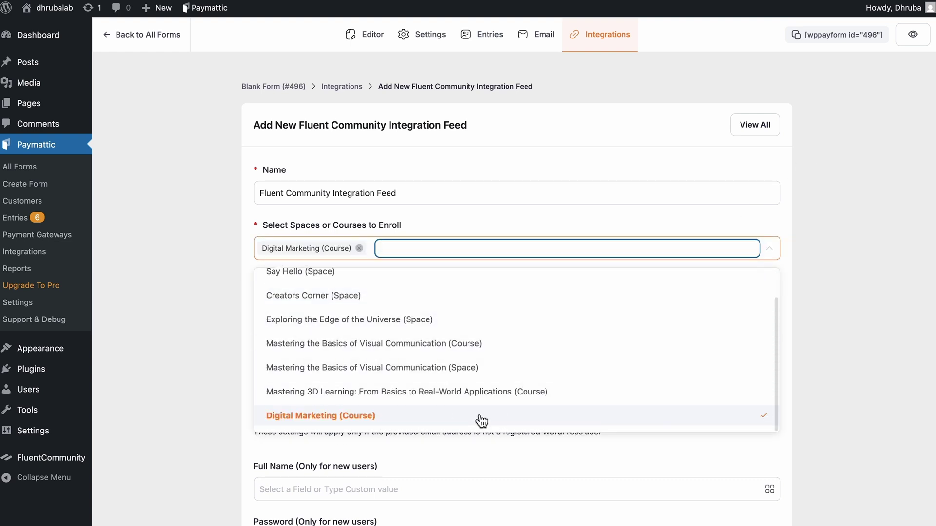
pyautogui.click(812, 259)
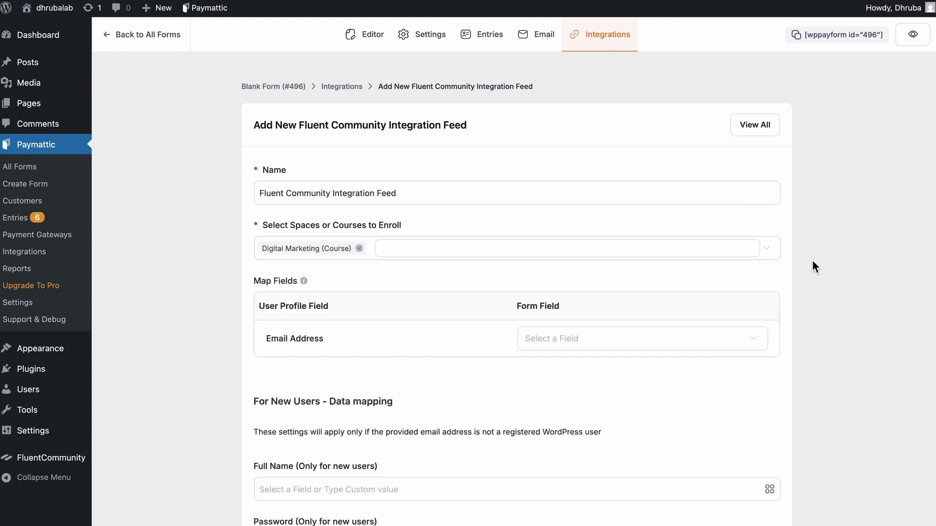
pyautogui.click(716, 252)
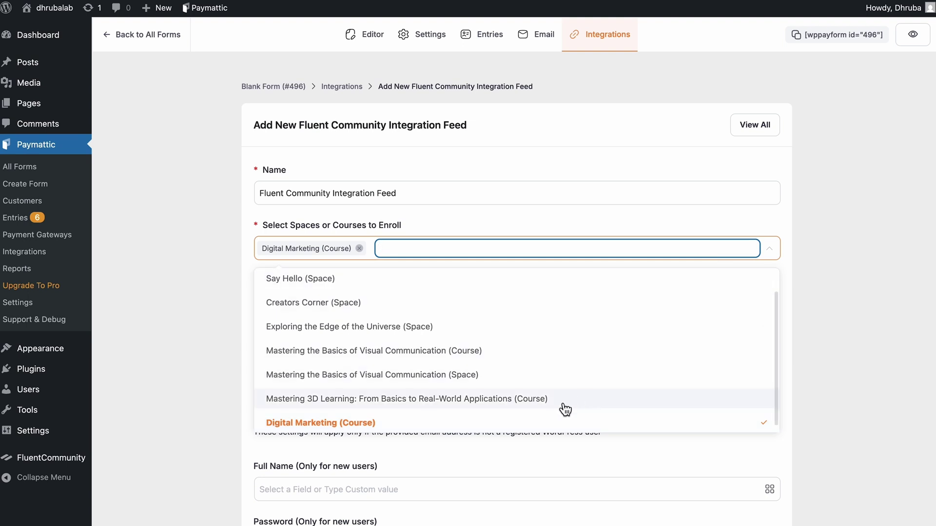
pyautogui.click(805, 312)
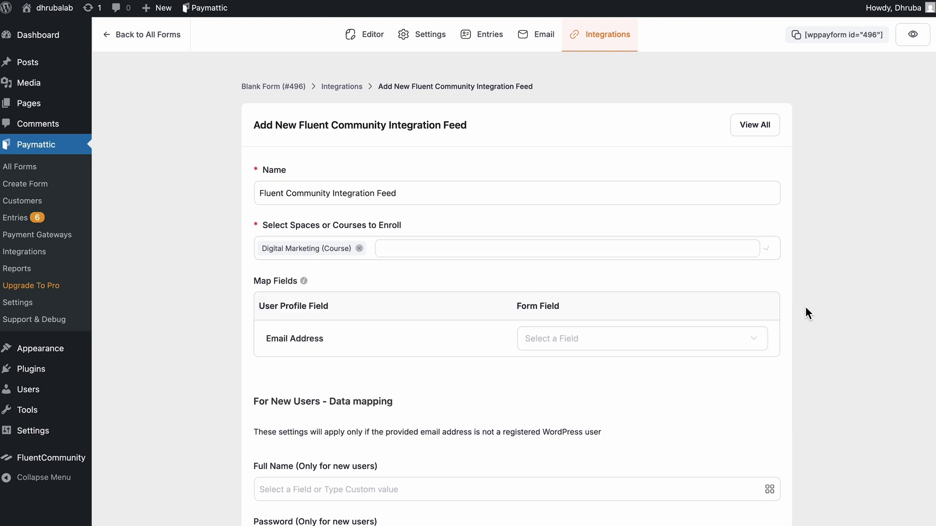
# - Map the feed's user email to Email Address and Full Name to the form's name field
pyautogui.click(726, 347)
pyautogui.click(657, 380)
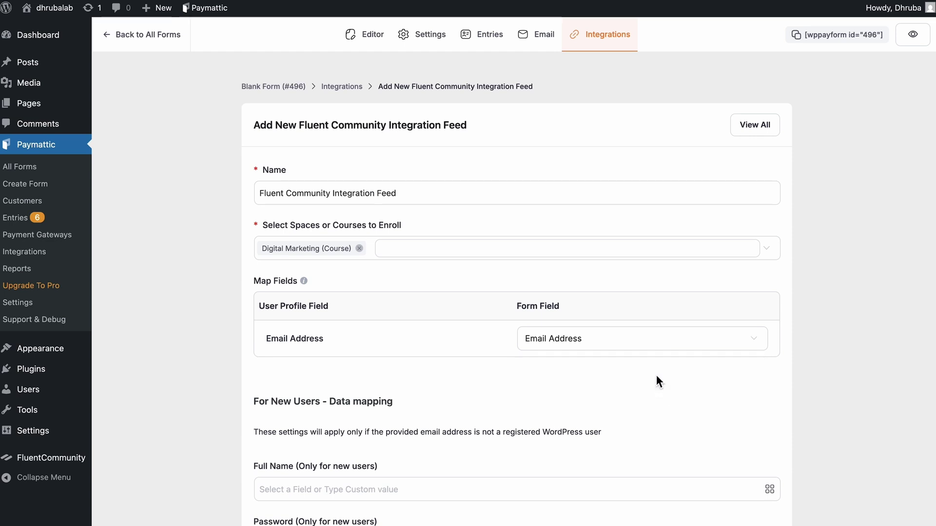
pyautogui.scroll(-4, 656, 377)
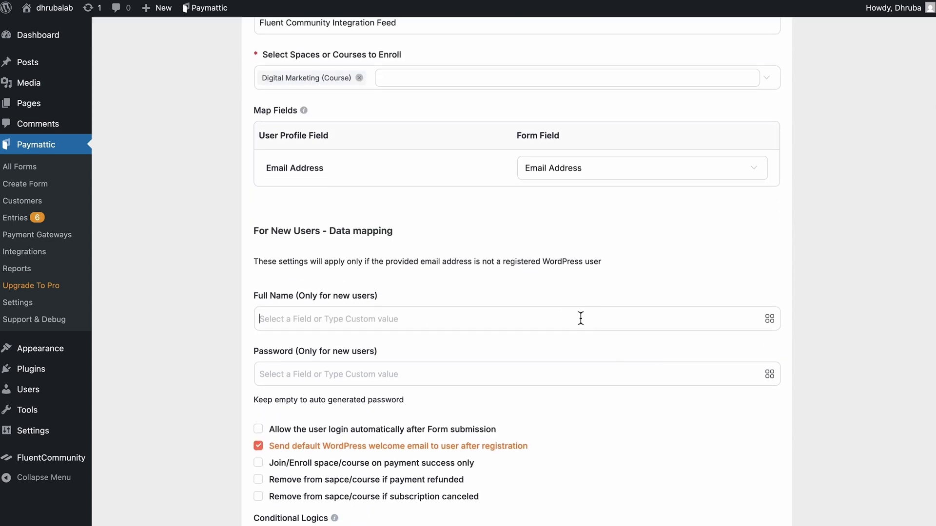
pyautogui.click(770, 320)
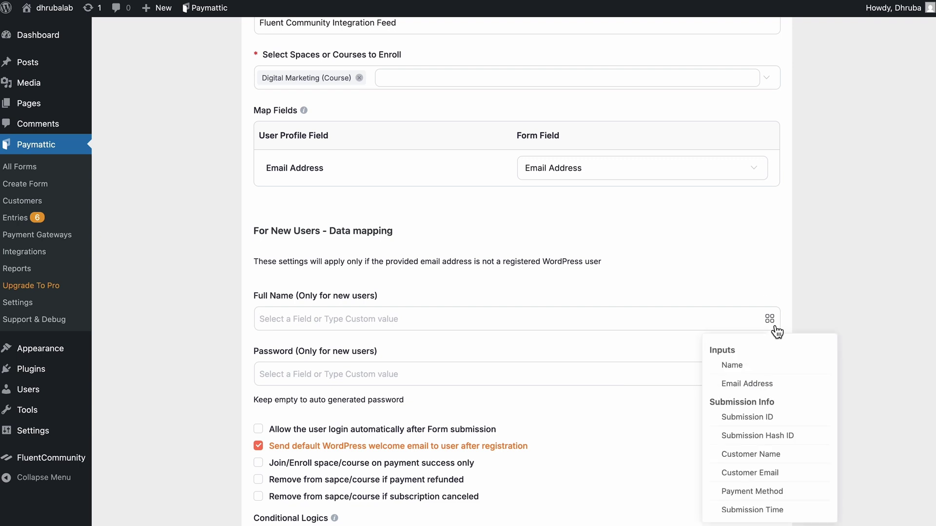
pyautogui.click(744, 370)
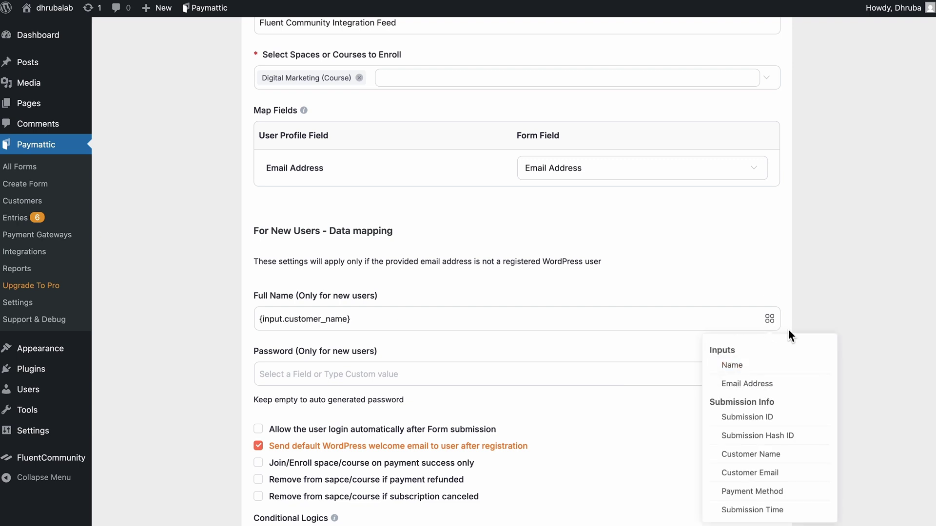
pyautogui.click(808, 308)
pyautogui.scroll(-1, 808, 308)
pyautogui.scroll(-1, 808, 316)
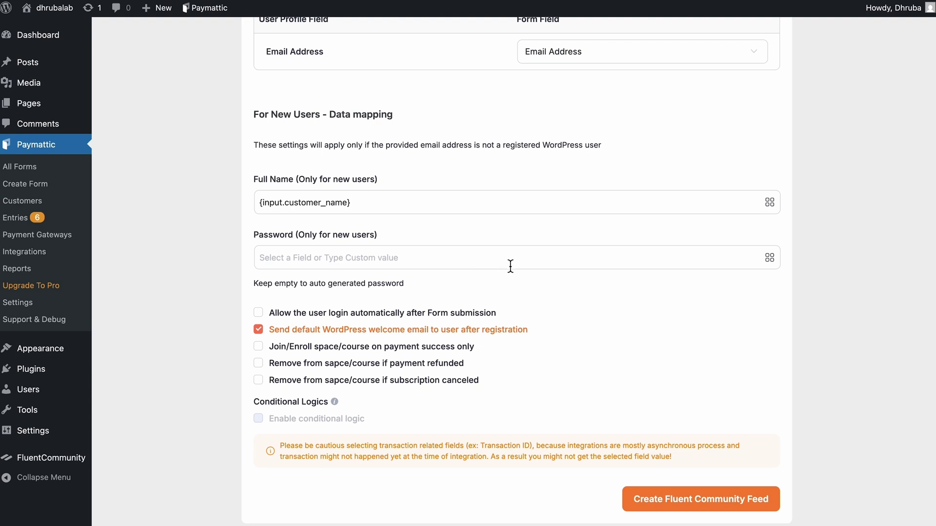
# - Enable automatic login and enroll-on-payment-success only, then create the Fluent Community feed
pyautogui.click(266, 315)
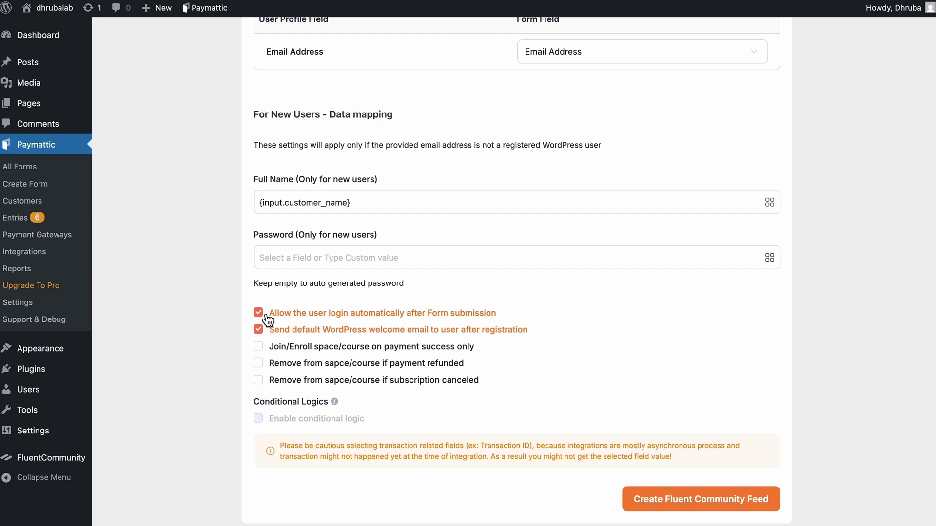
pyautogui.click(259, 347)
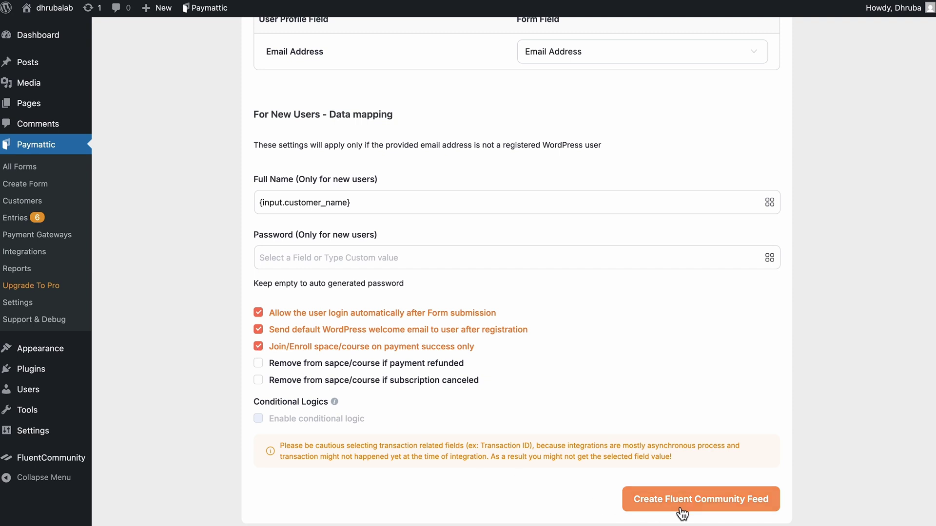
pyautogui.click(699, 506)
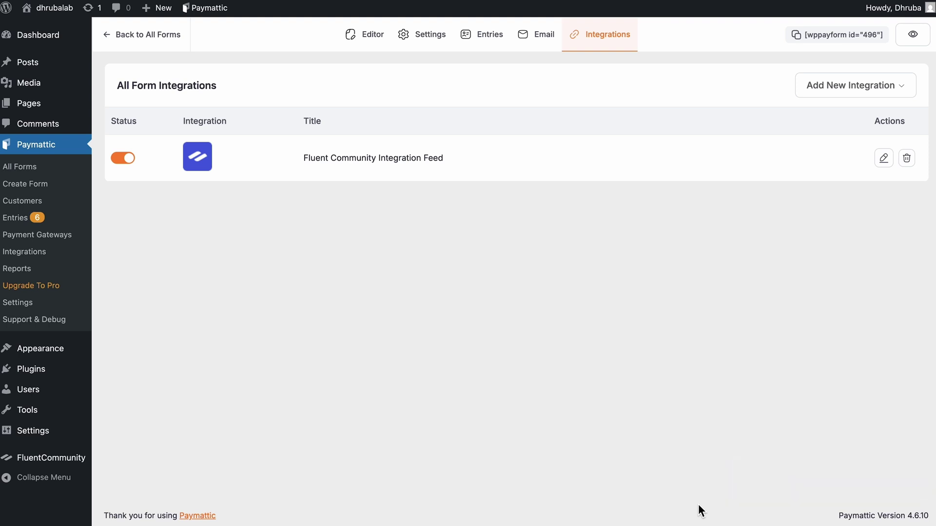
# - Redirect submissions to the portal's /courses/go-digital/lessons URL, save, and copy the form shortcode
pyautogui.click(432, 46)
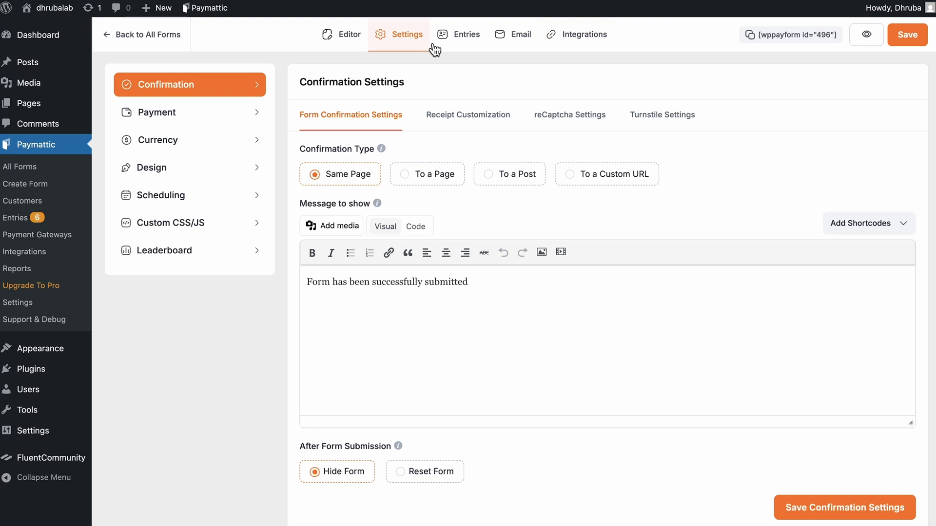
pyautogui.click(607, 177)
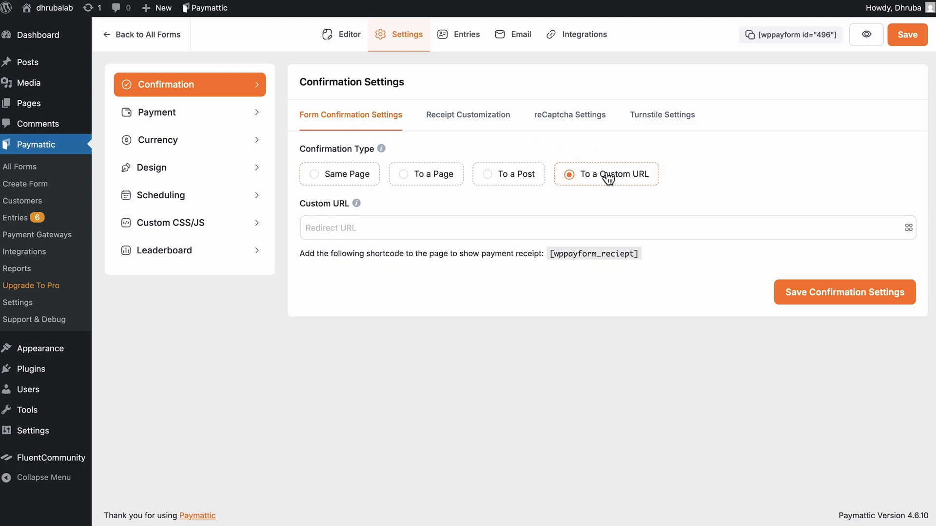
pyautogui.click(312, 228)
pyautogui.hotkey('ctrl', 'v')
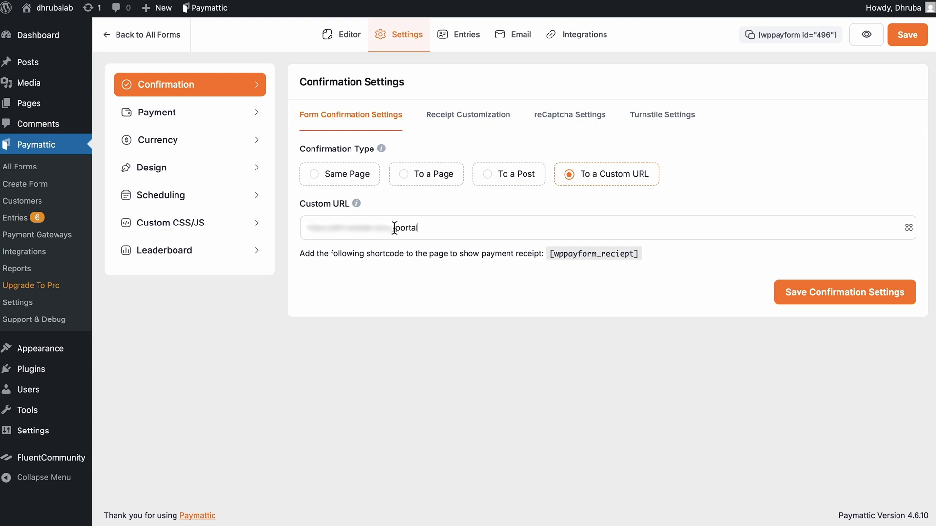
pyautogui.write('/courses/go-digital')
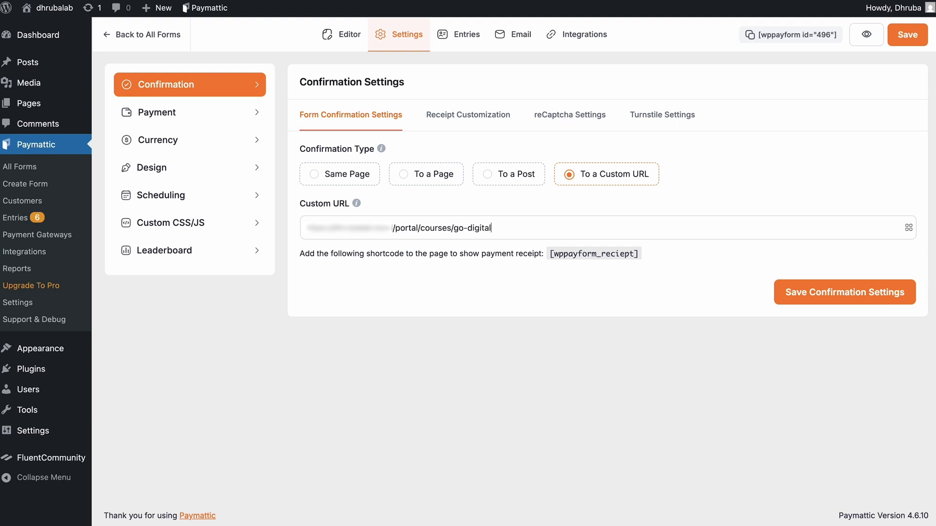
pyautogui.write('/lessons')
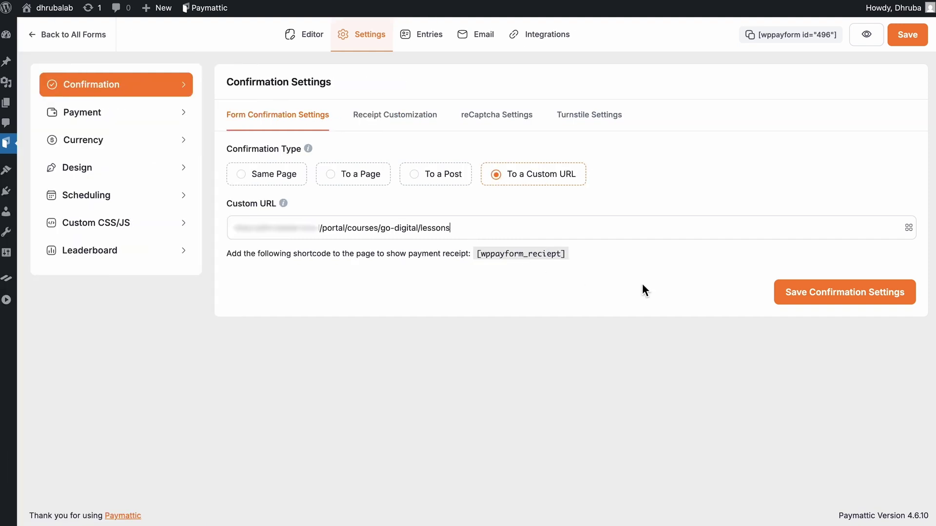
pyautogui.click(798, 293)
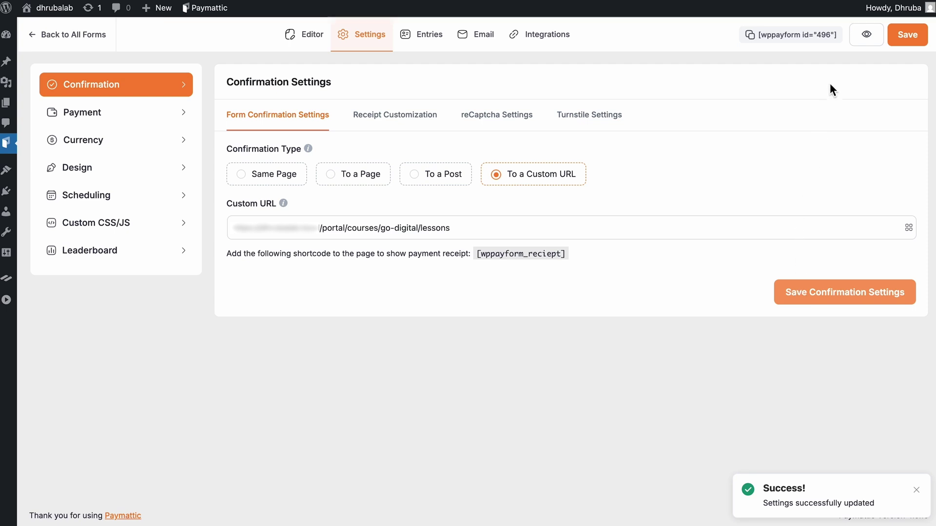
pyautogui.click(815, 35)
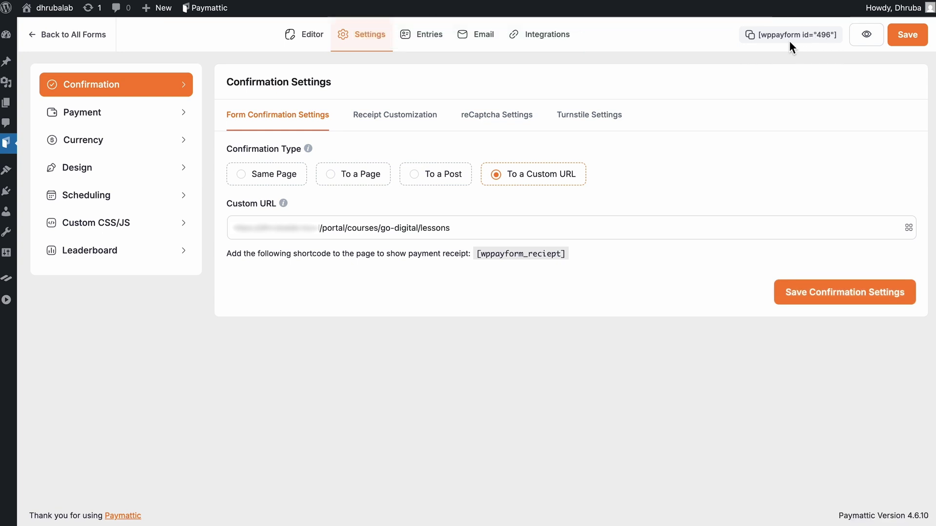
# - Create a new page titled 'Course Fee' with a Shortcode block holding the payment form shortcode
pyautogui.moveTo(23, 124)
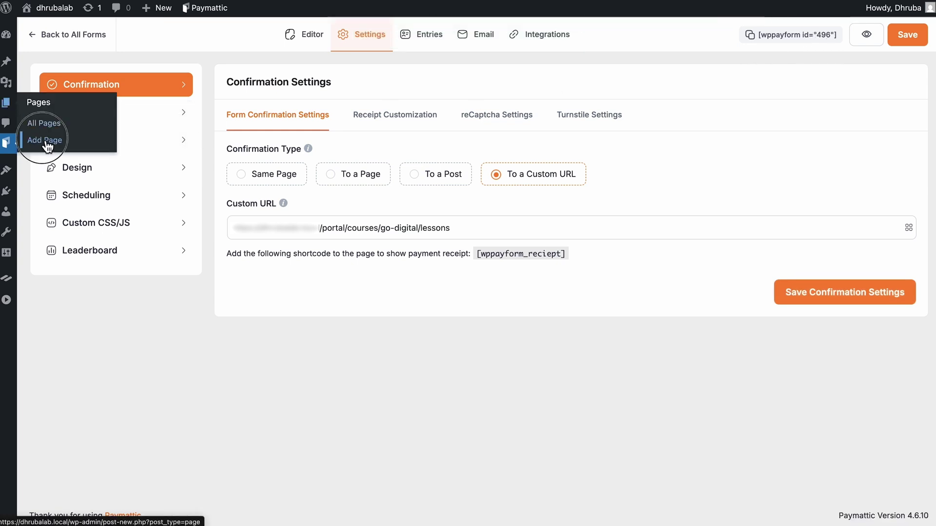
pyautogui.click(44, 141)
pyautogui.write('Course ')
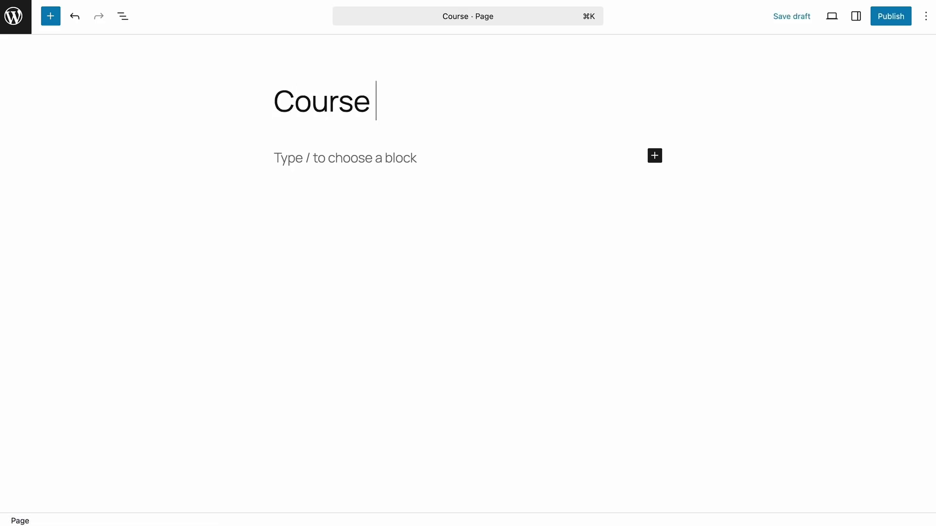
pyautogui.write('Fee')
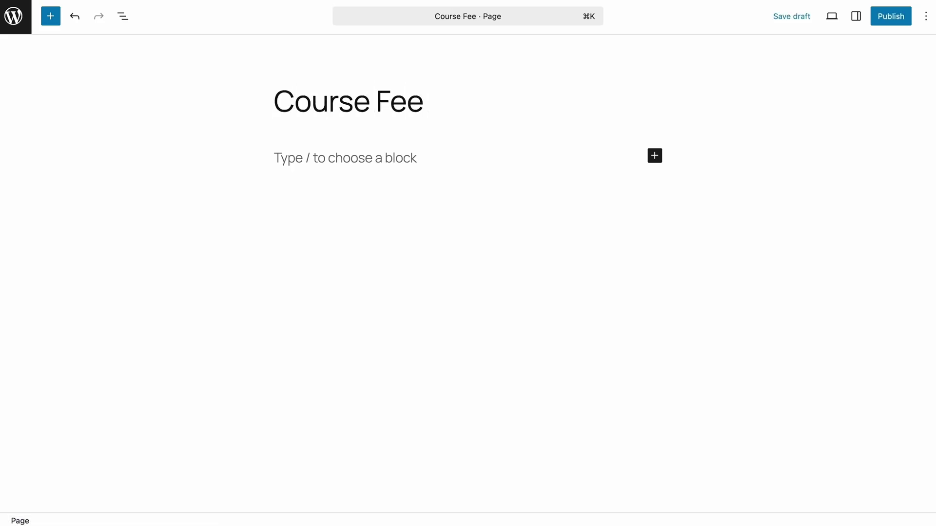
pyautogui.click(344, 159)
pyautogui.write('/sho')
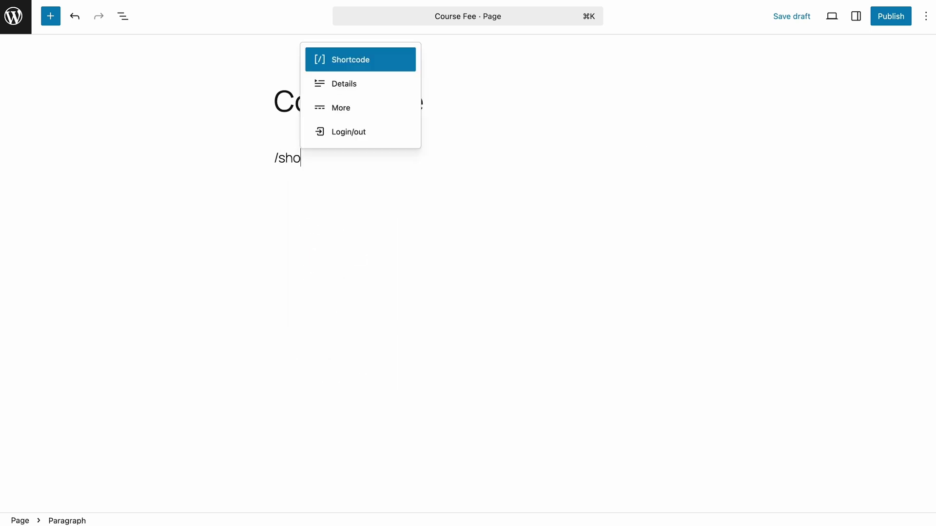
pyautogui.press('Return')
pyautogui.press('super+v')
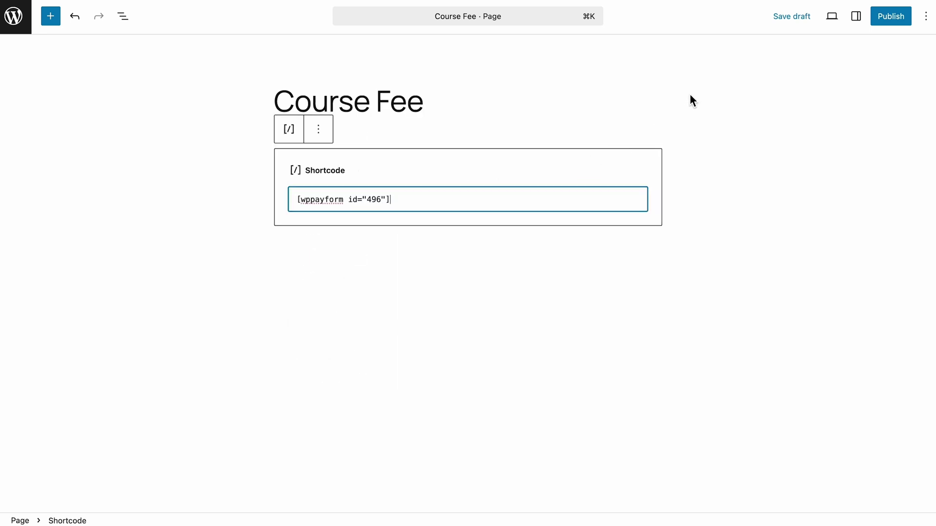
# - Publish the Course Fee page and view it live
pyautogui.click(787, 18)
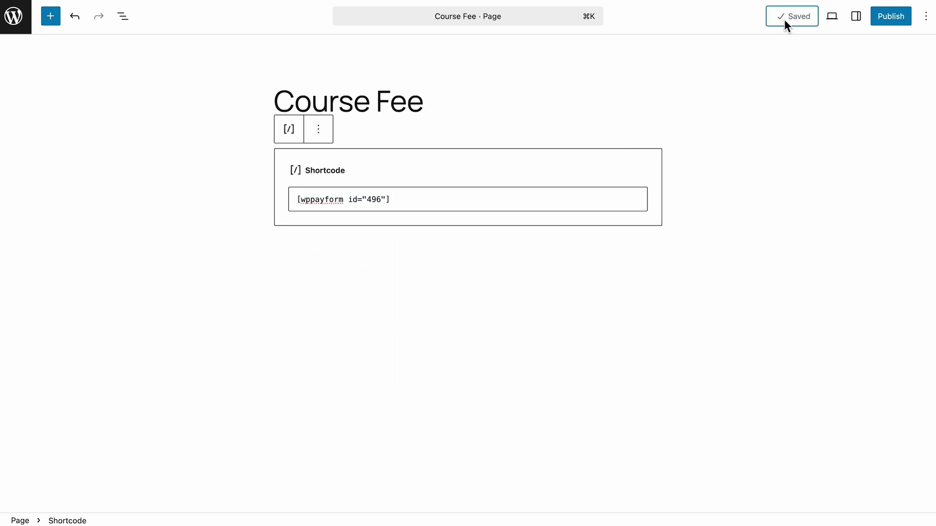
pyautogui.click(893, 26)
pyautogui.click(893, 19)
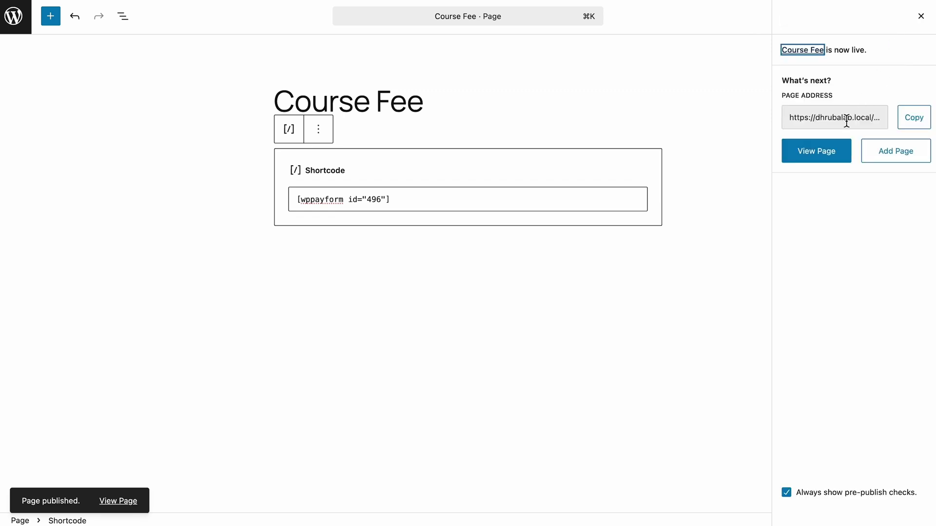
pyautogui.click(816, 154)
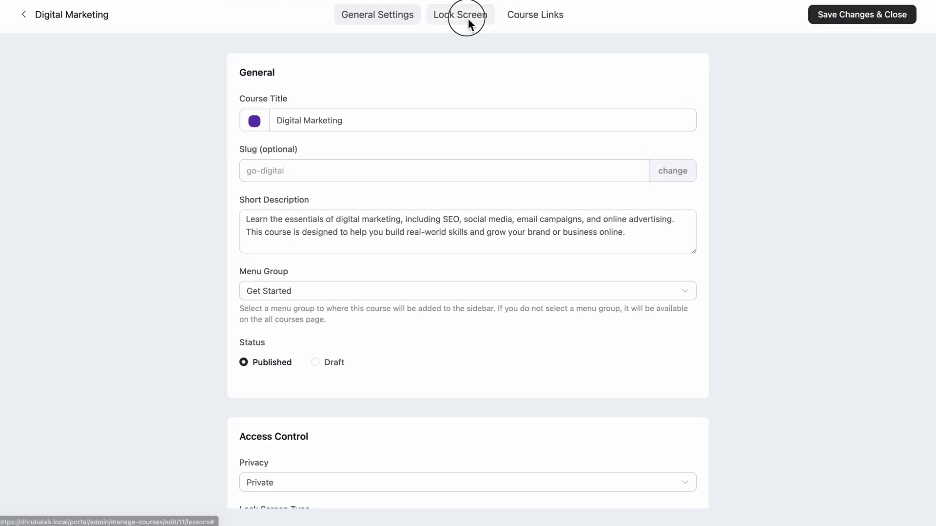
# - Set the lock screen banner's Enroll Now link to the pasted URL, opening in a new tab, and save
pyautogui.click(468, 19)
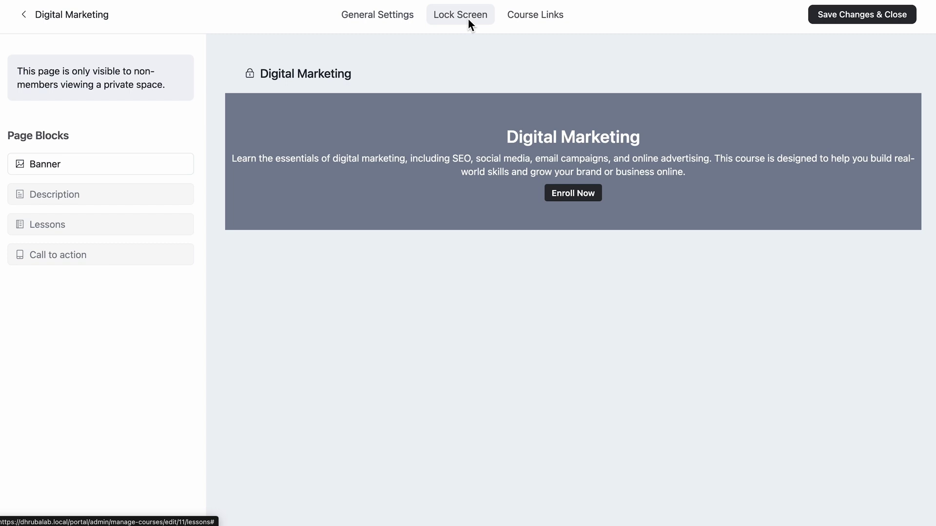
pyautogui.moveTo(125, 168)
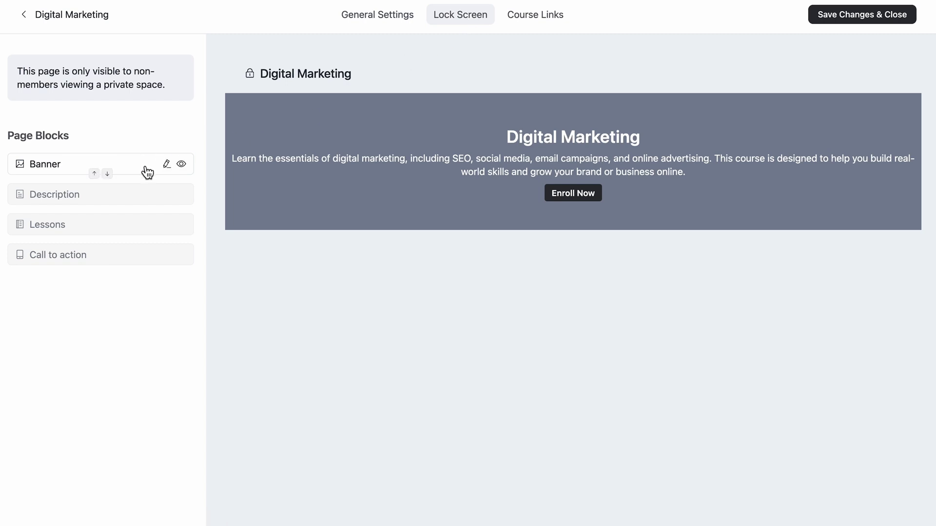
pyautogui.click(166, 165)
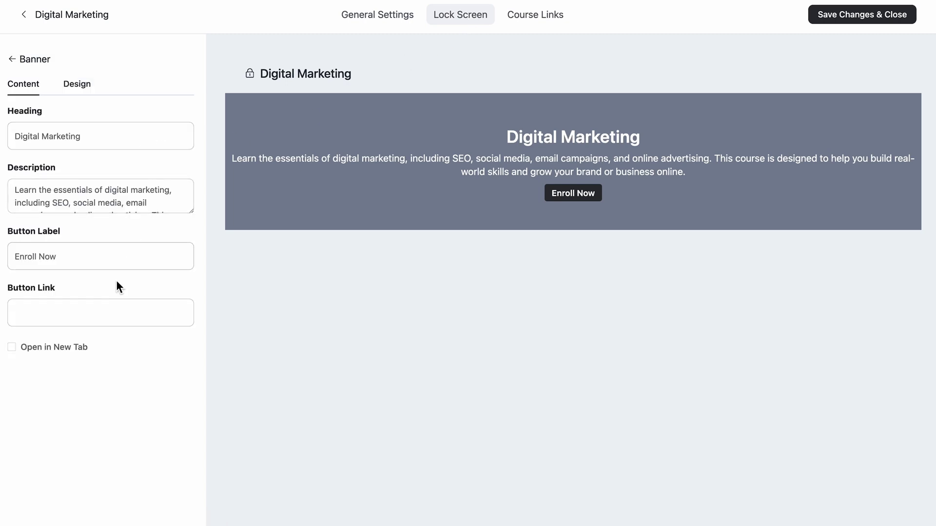
pyautogui.click(90, 309)
pyautogui.hotkey('ctrl', 'v')
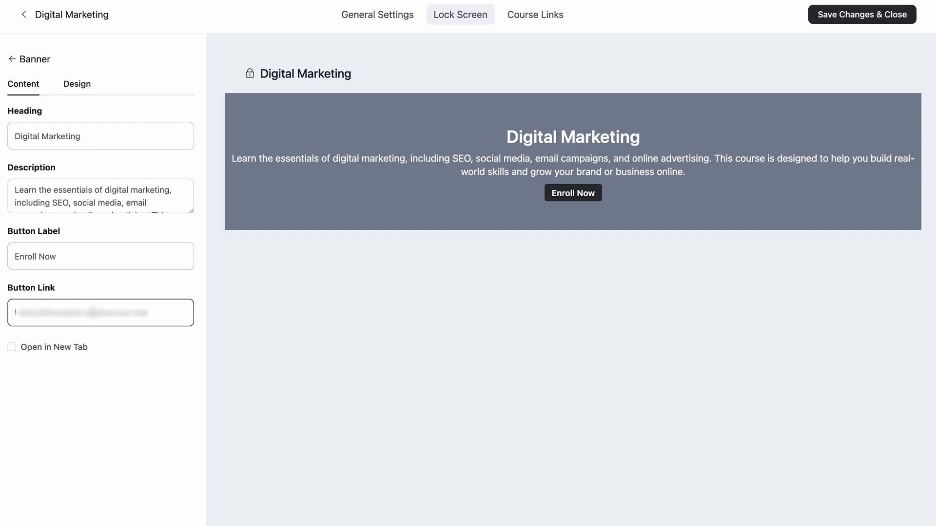
pyautogui.click(12, 347)
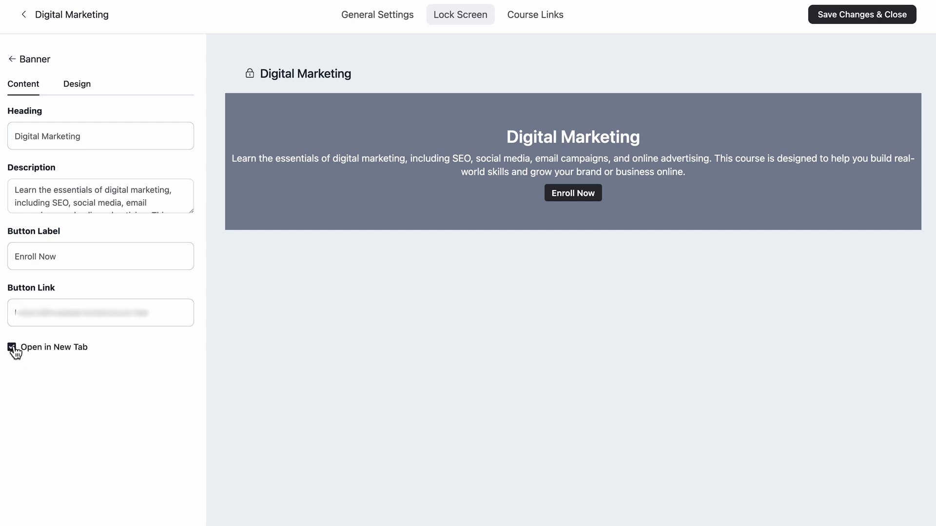
pyautogui.click(835, 19)
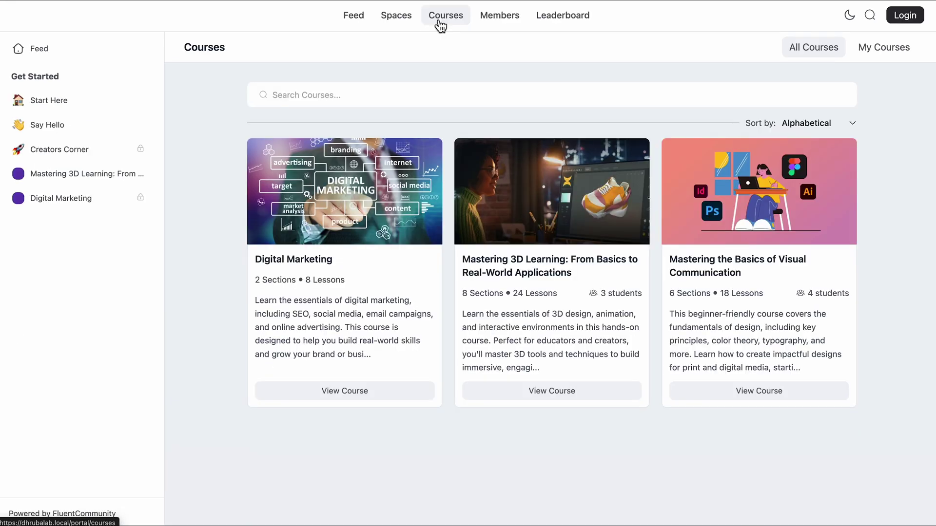
# - Follow the Digital Marketing course's Enroll Now, fill name and email in the Course Fee form, and submit
pyautogui.click(360, 211)
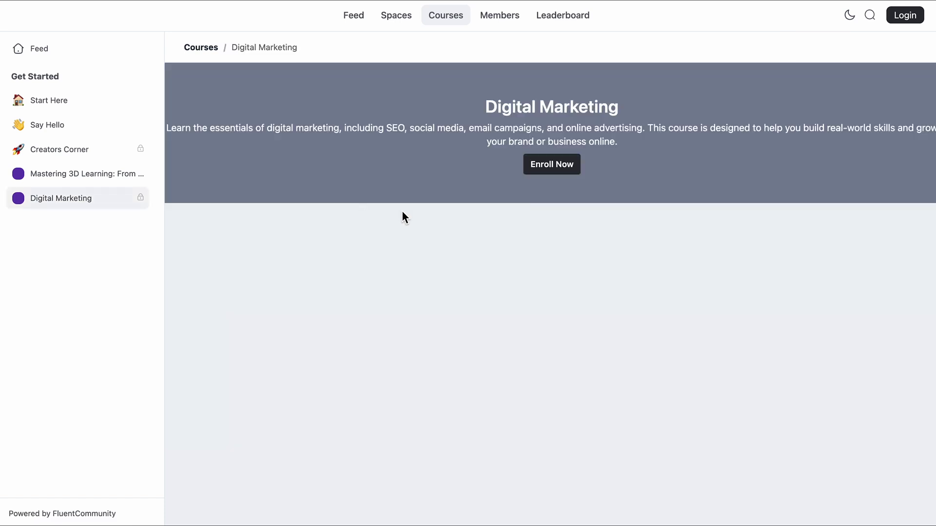
pyautogui.click(559, 171)
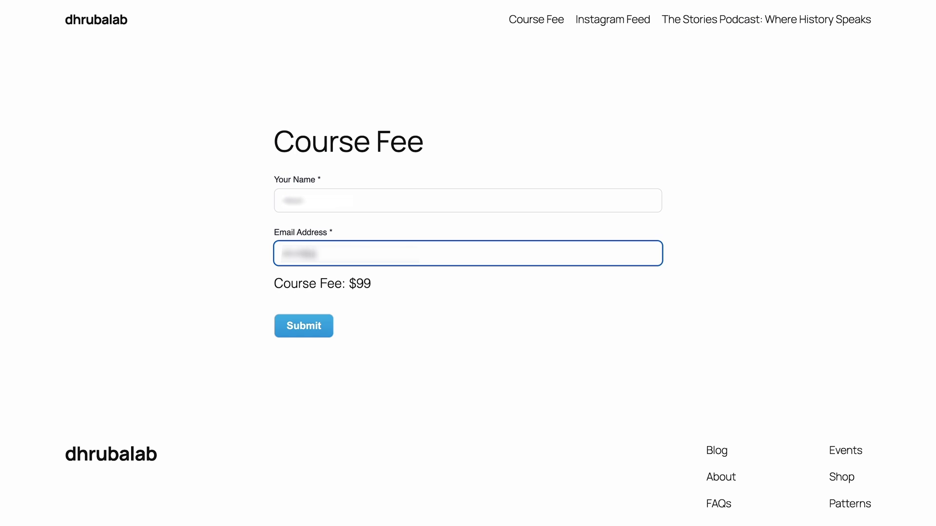
pyautogui.write('@gma')
pyautogui.write('il.com')
pyautogui.click(306, 338)
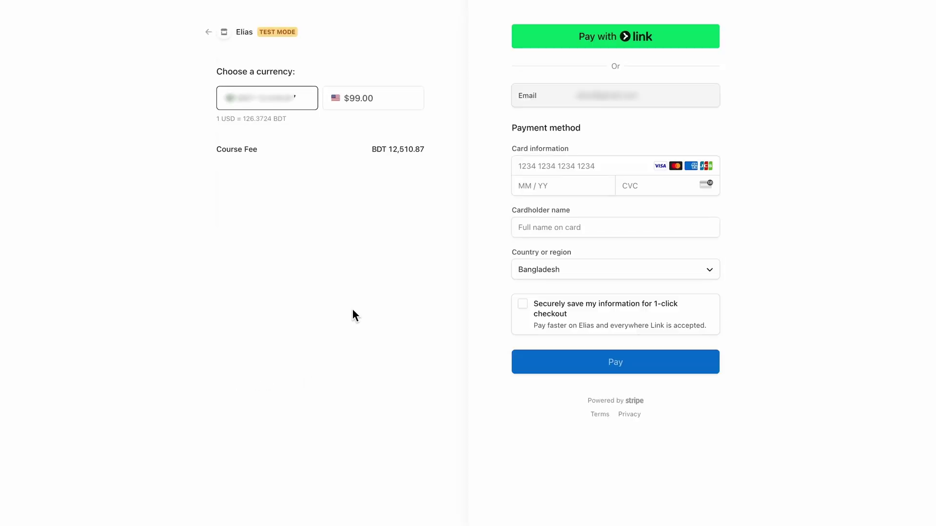
# - Enter the Stripe test card number, autofill the saved card details, and pay the $99 fee
pyautogui.click(581, 165)
pyautogui.write('4242424242424242')
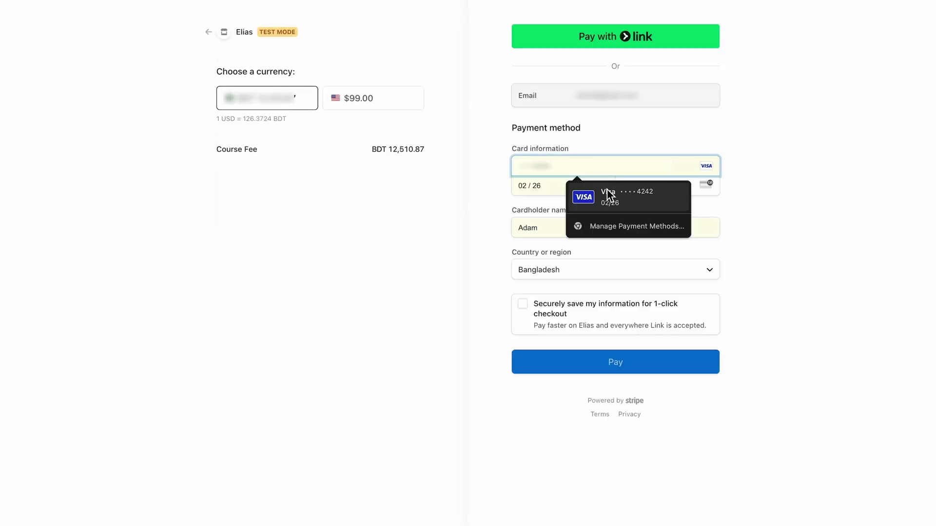
pyautogui.click(609, 195)
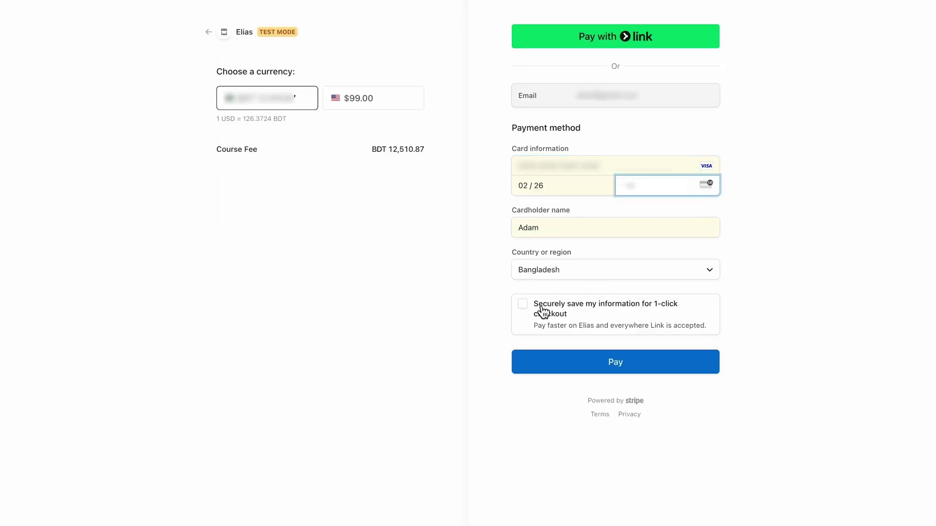
pyautogui.click(617, 368)
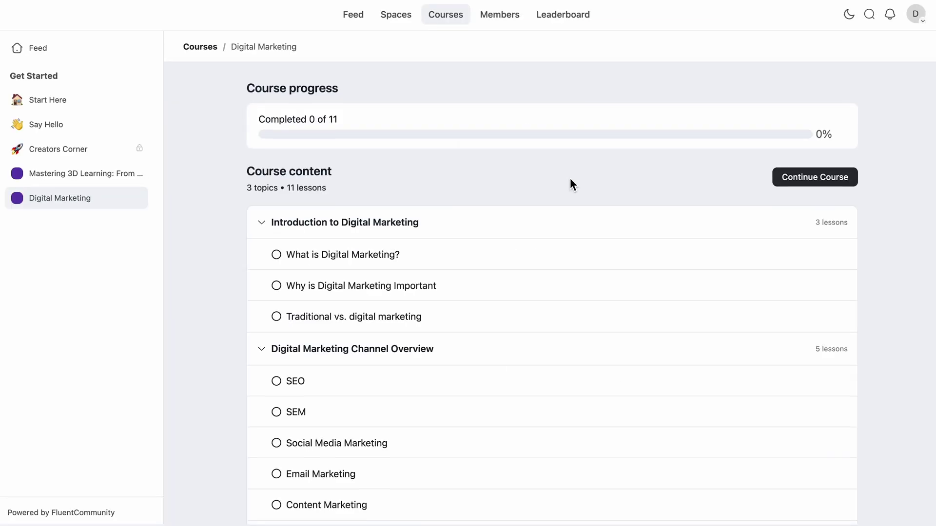
pyautogui.scroll(-4, 569, 177)
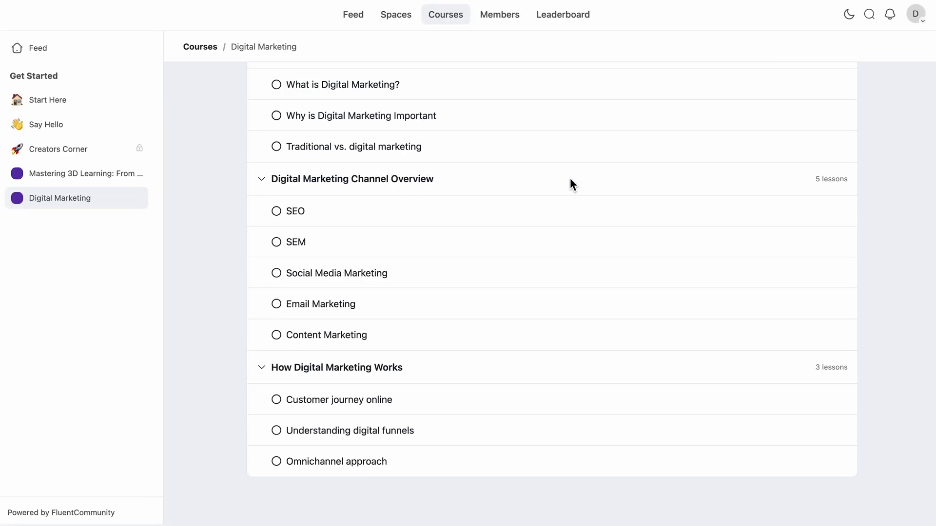